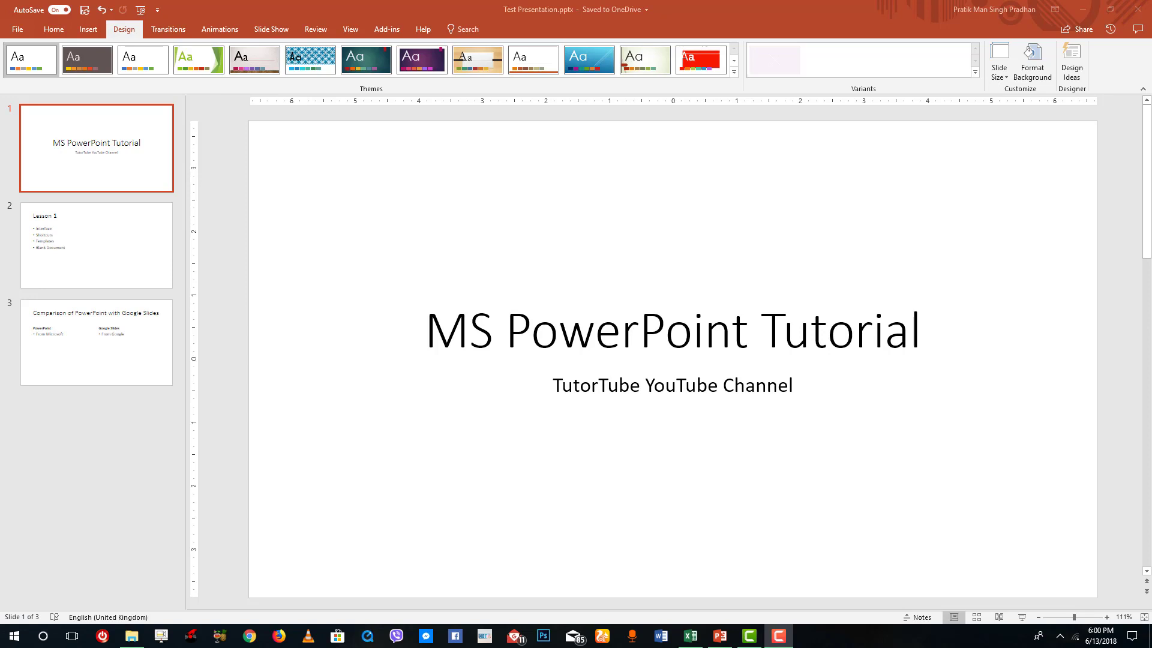
Step: Flip through the title, Lesson 1 and Comparison slides, then place the insertion point after slide 3
click(109, 251)
click(120, 170)
click(118, 265)
click(118, 318)
click(124, 212)
click(125, 169)
click(132, 225)
click(105, 378)
click(105, 433)
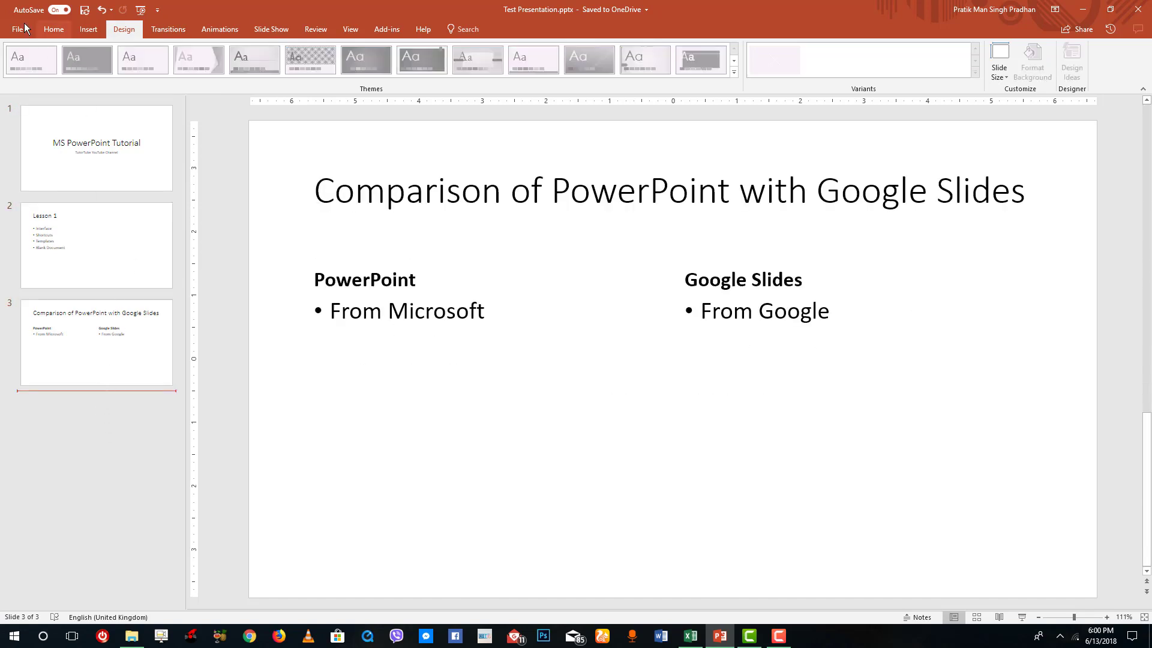
click(50, 27)
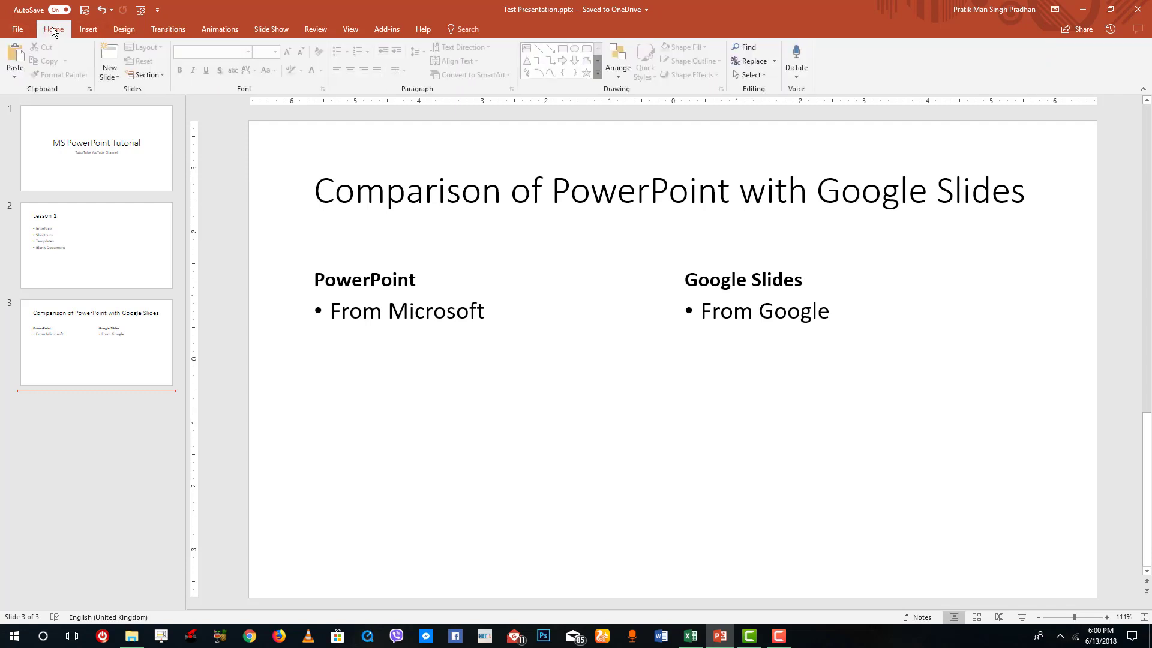
Step: Add a Title and Content slide after slide 3 titled 'Lesson 2'
click(114, 76)
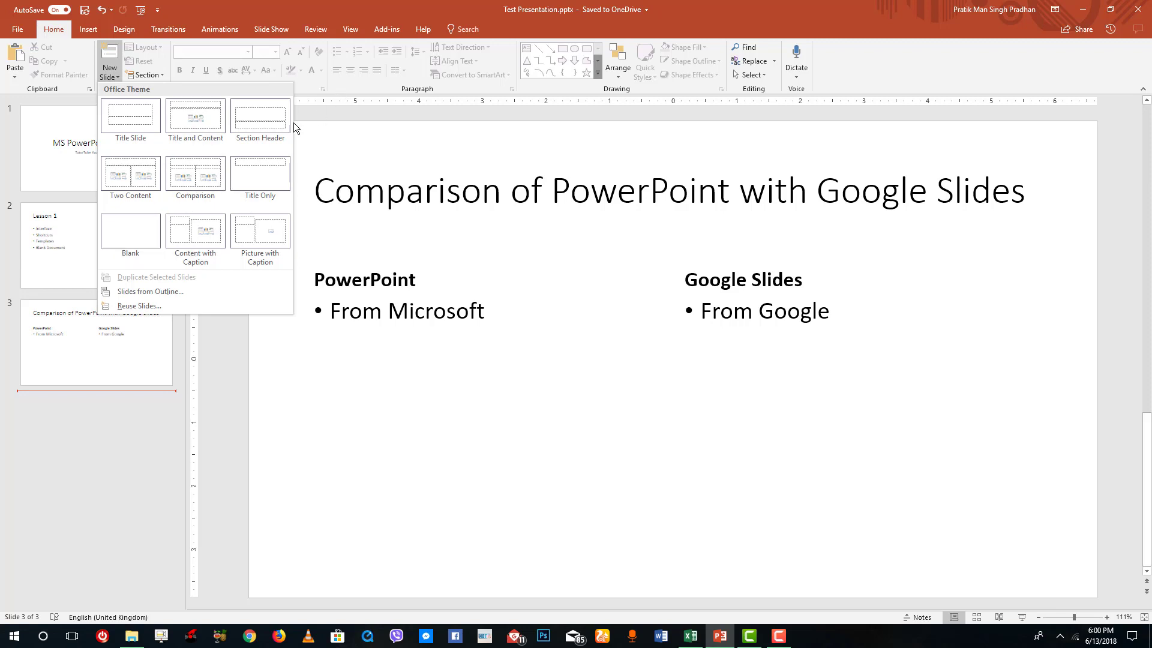
click(203, 124)
click(376, 195)
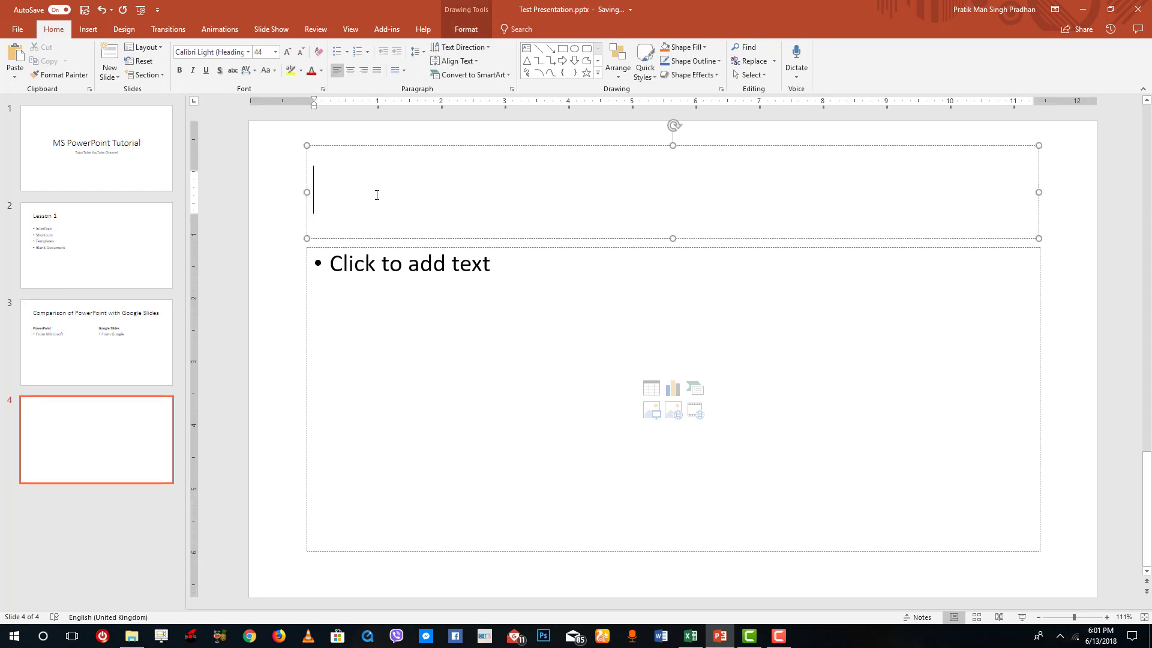
text(Lesson 2)
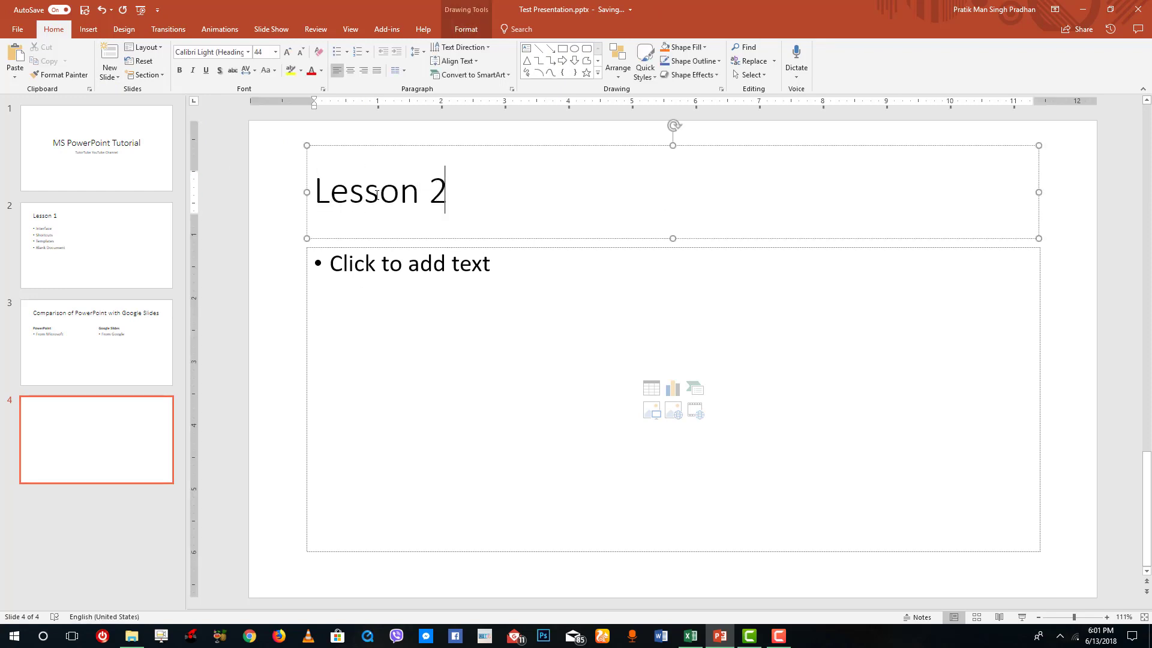
Step: Enter the bullet 'MS Excel Lesson' on the new slide, correcting typos along the way
click(449, 285)
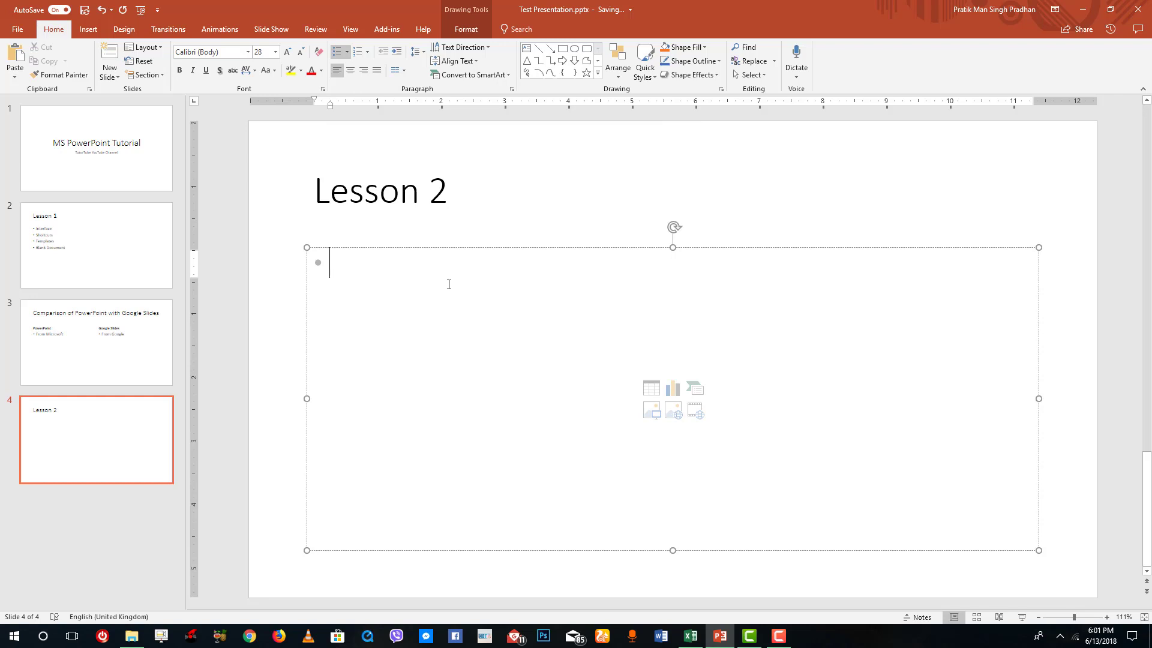
text(MS Excell)
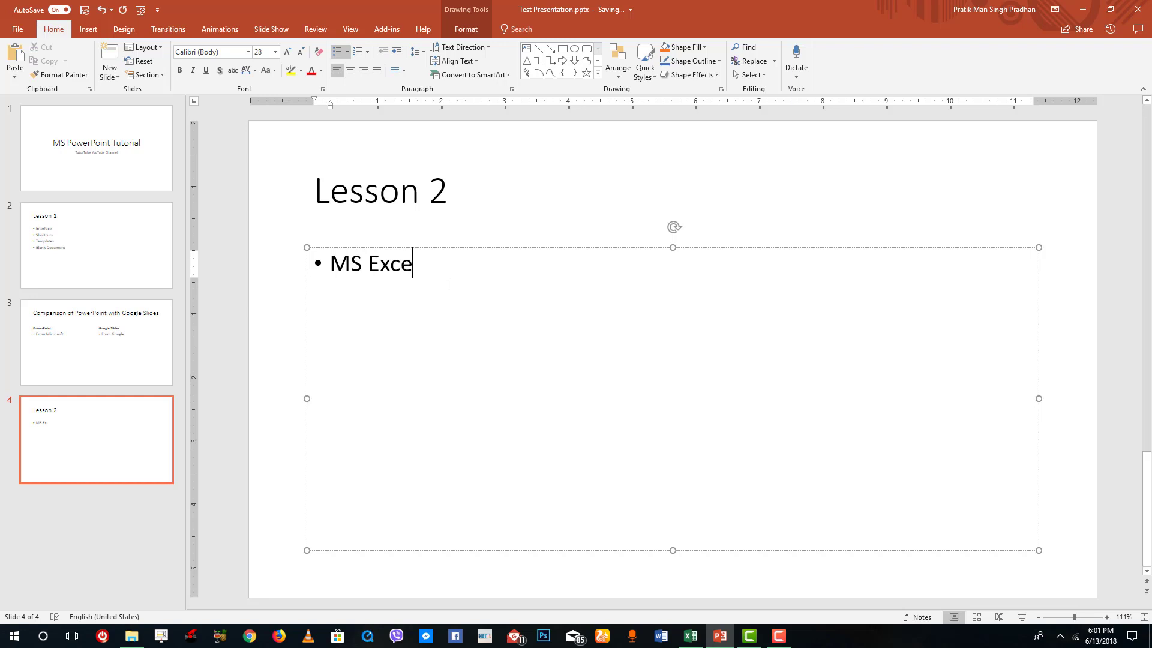
key(BackSpace)
text(Leas)
key(BackSpace)
key(BackSpace)
text(sson)
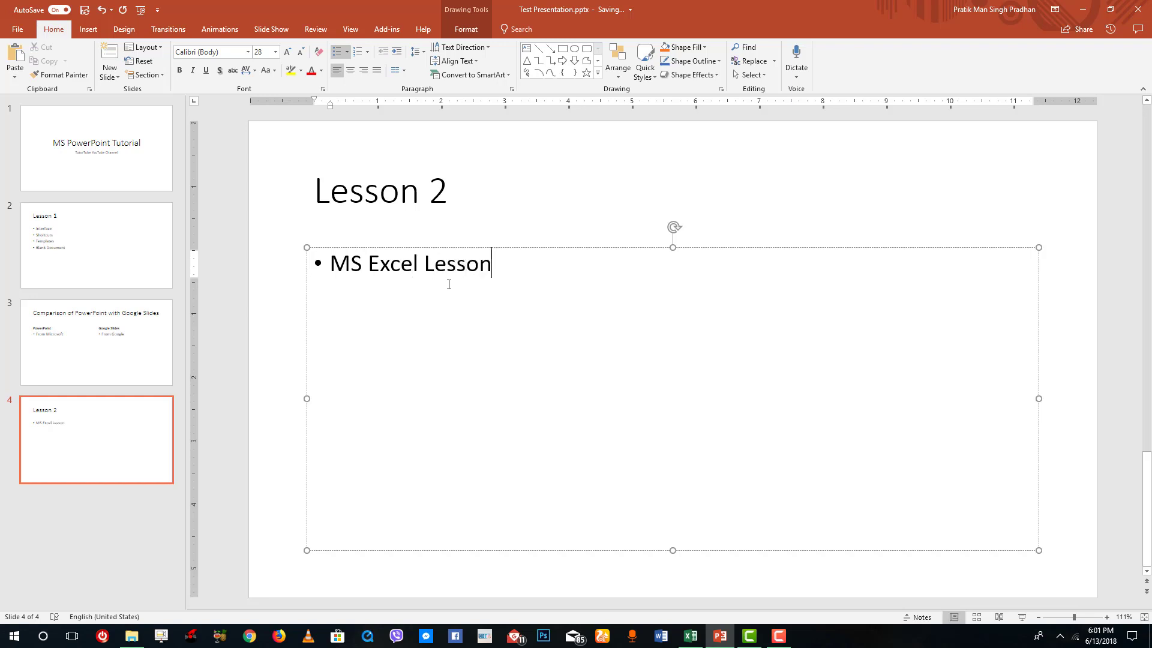
Step: Review all four slides from the title slide through Lesson 2
click(59, 178)
click(103, 251)
click(135, 324)
click(124, 404)
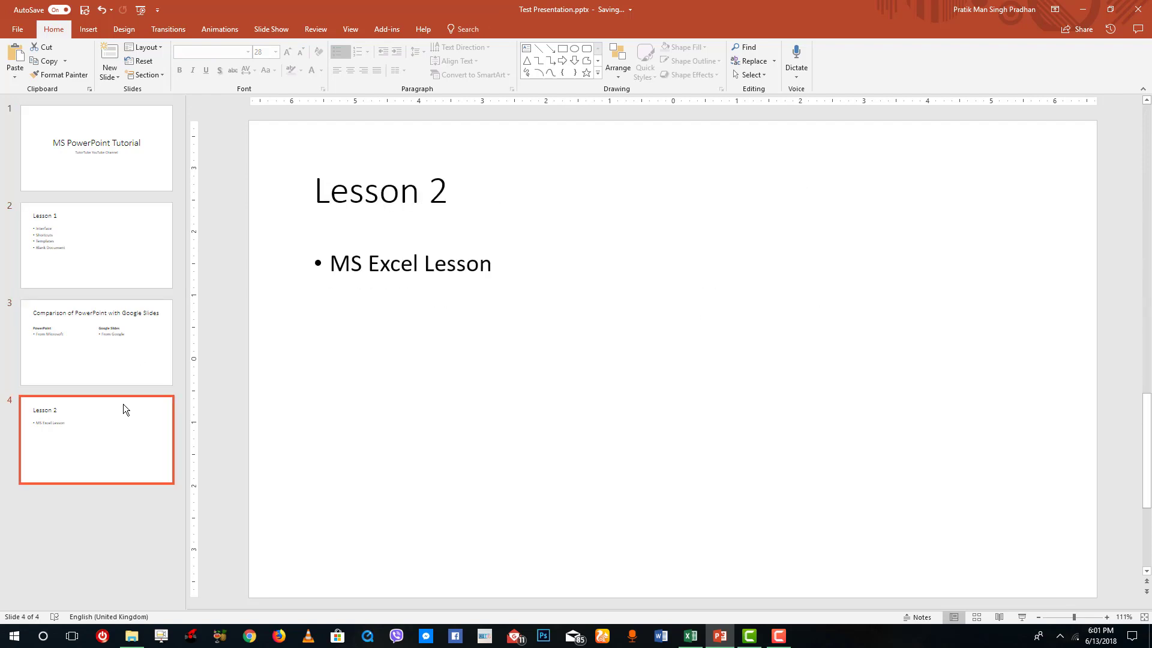
Step: With the title slide selected, apply the green Facet theme to the whole deck
click(119, 132)
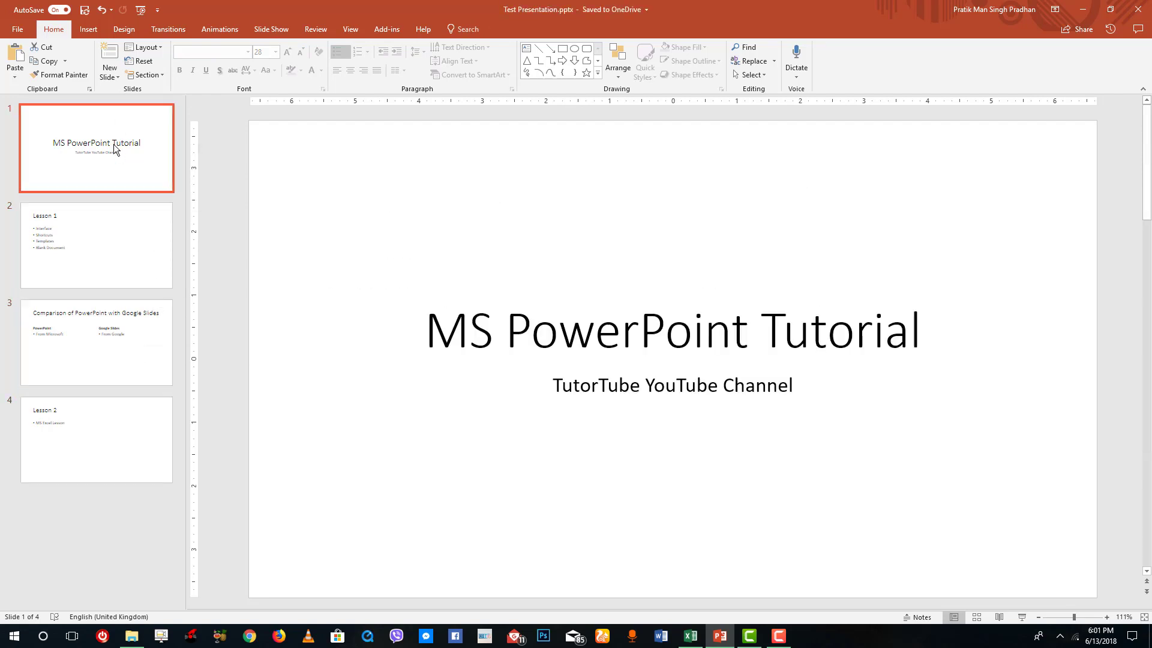
click(131, 29)
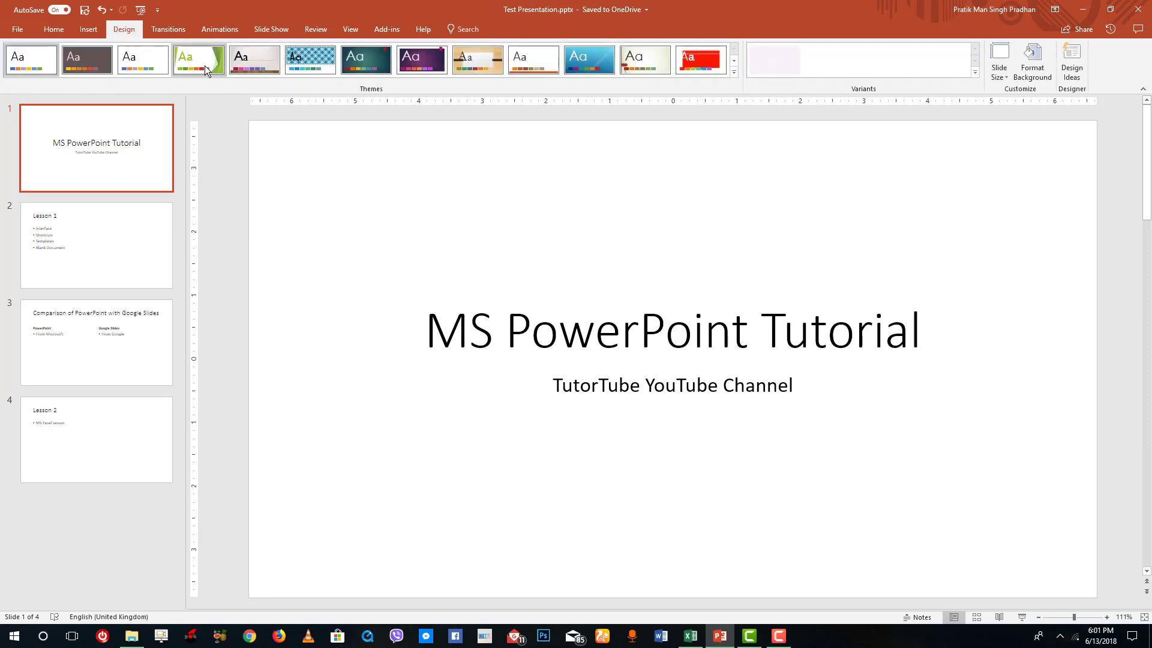
click(186, 69)
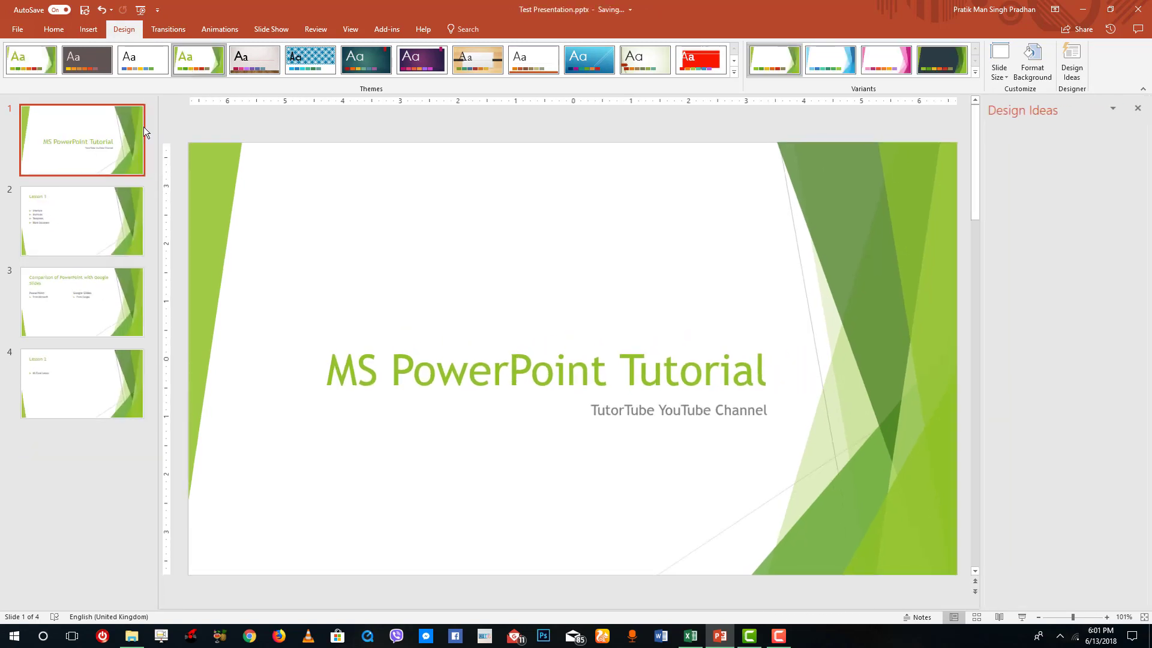
click(82, 236)
Step: Give the title slide the first Design Ideas suggestion: green background with white title text
click(118, 319)
click(109, 382)
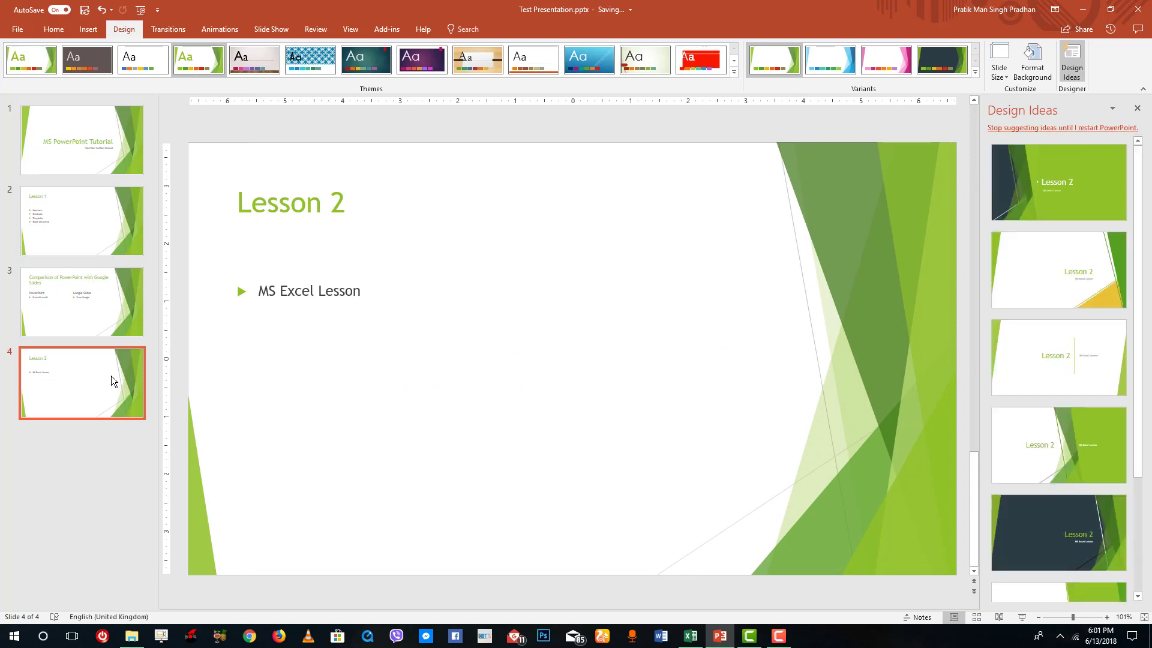
click(112, 157)
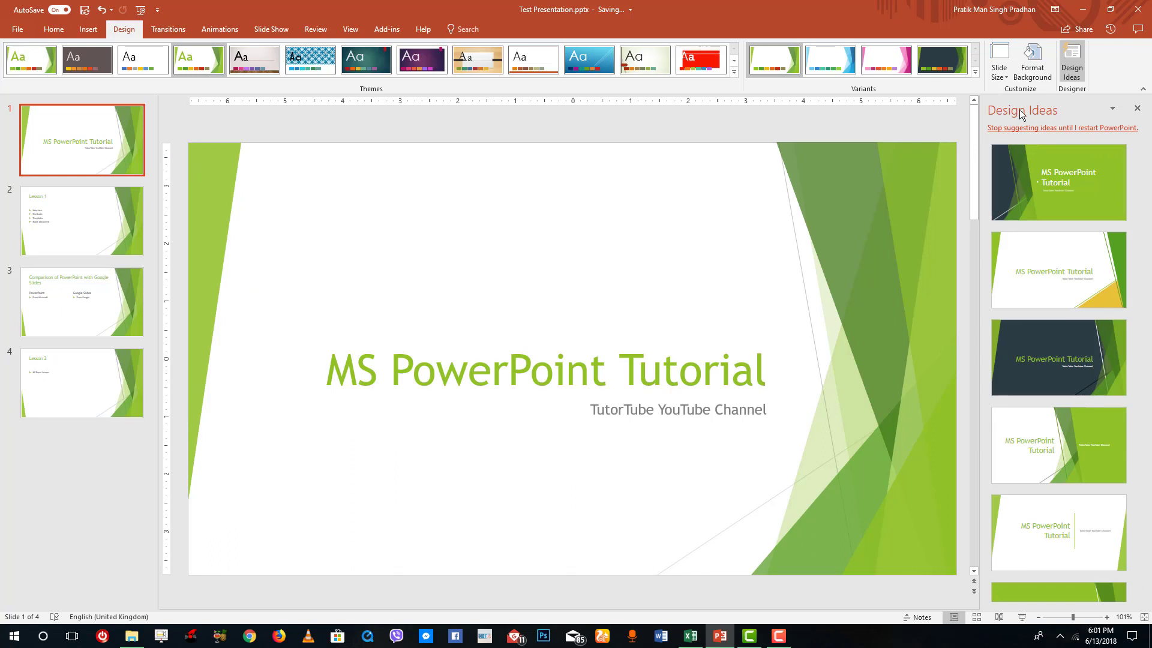
click(1048, 198)
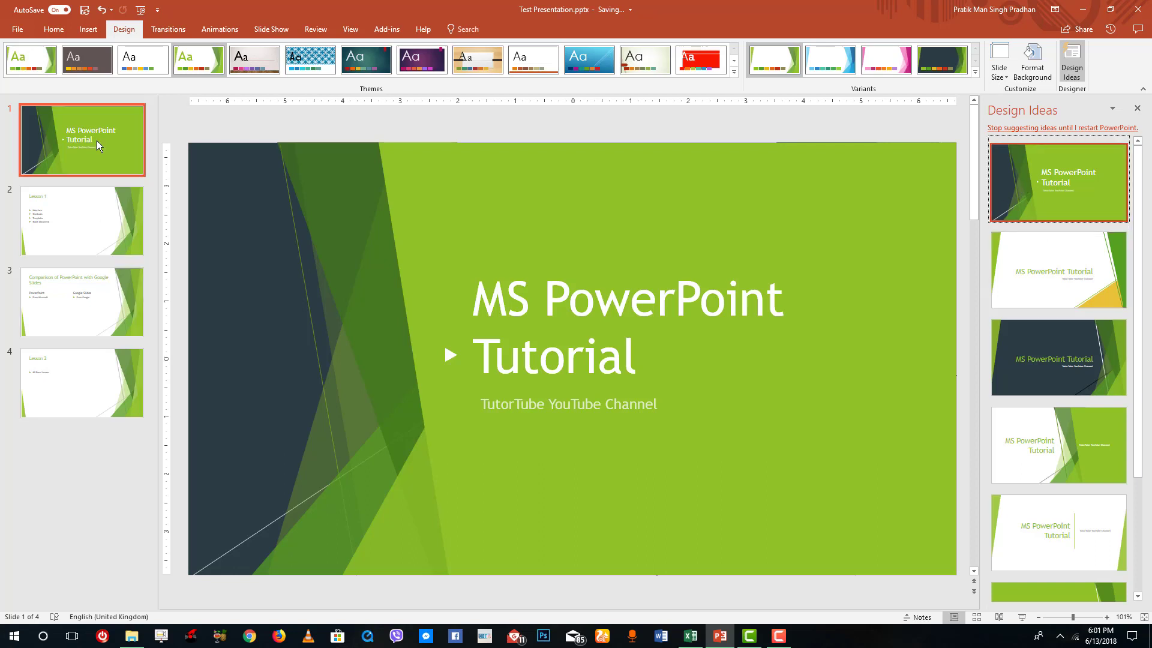
click(75, 237)
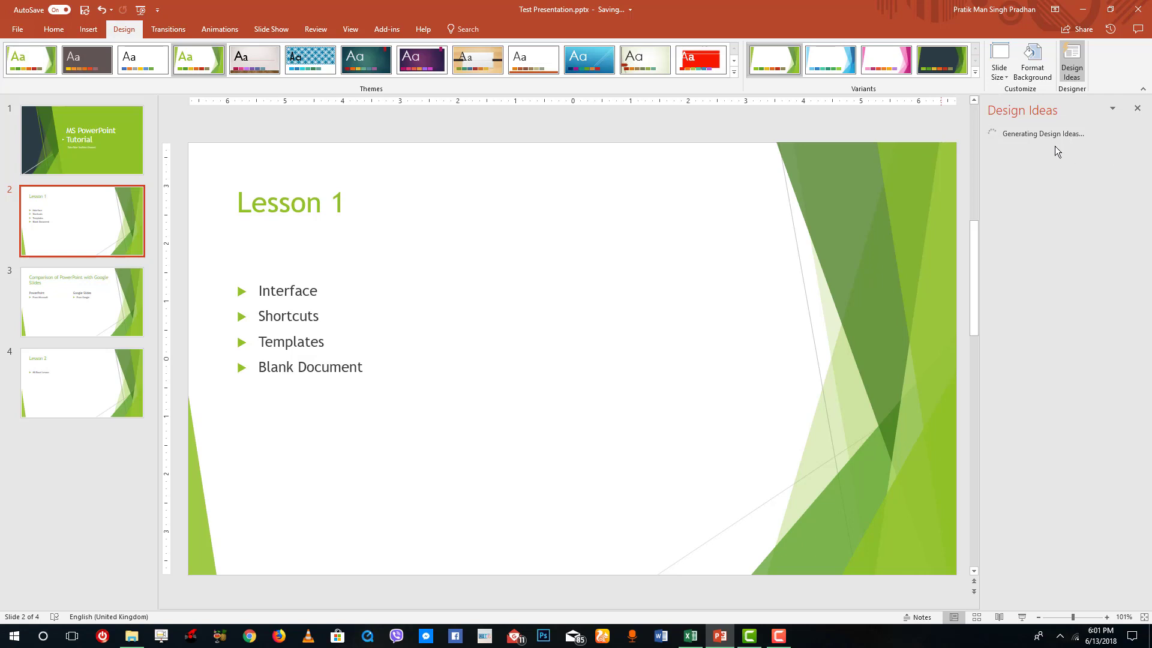
Step: Use Design Ideas to give Lesson 1 green boxed bullets and Lesson 2 the dark-green layout
click(1077, 268)
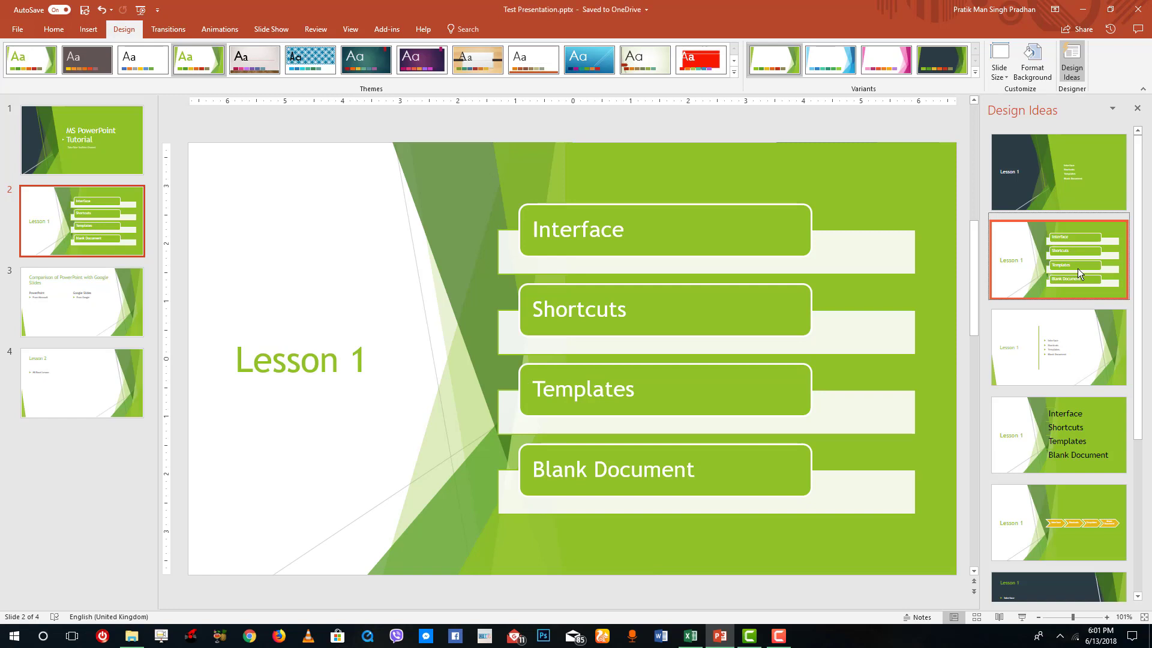
click(85, 297)
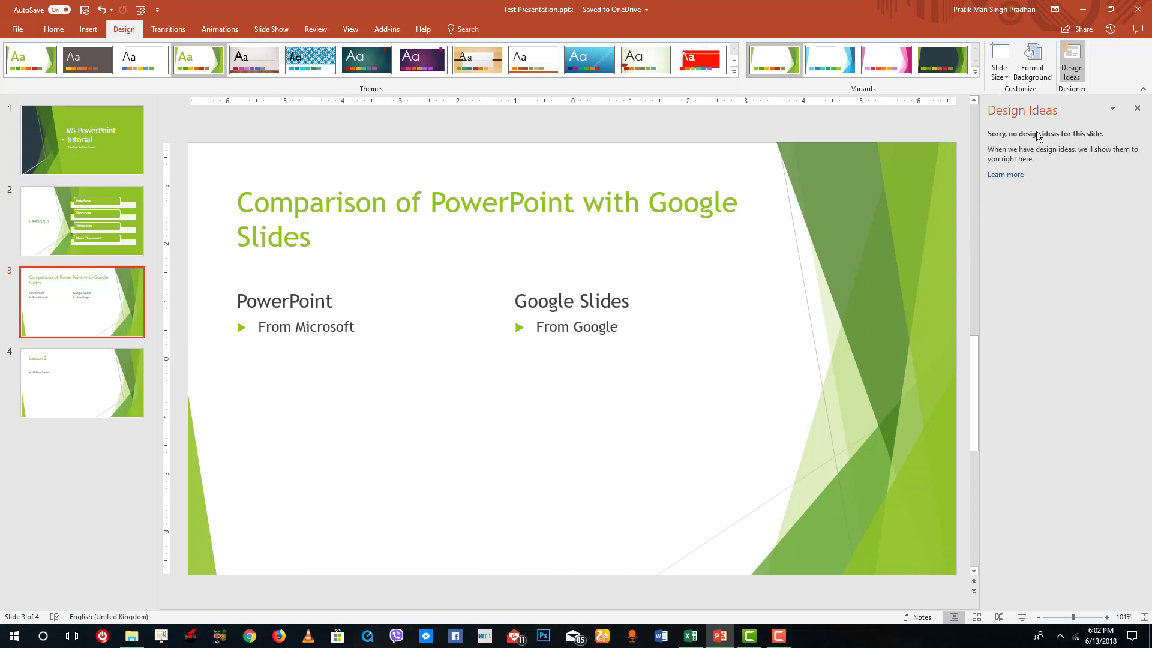
click(106, 398)
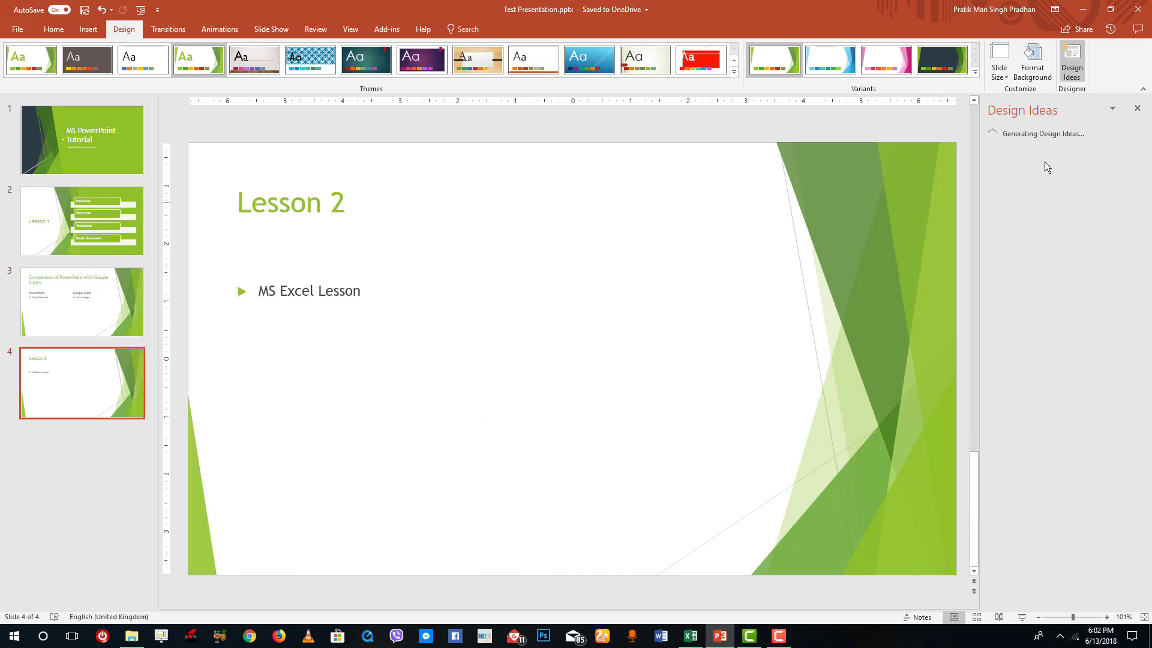
click(1078, 196)
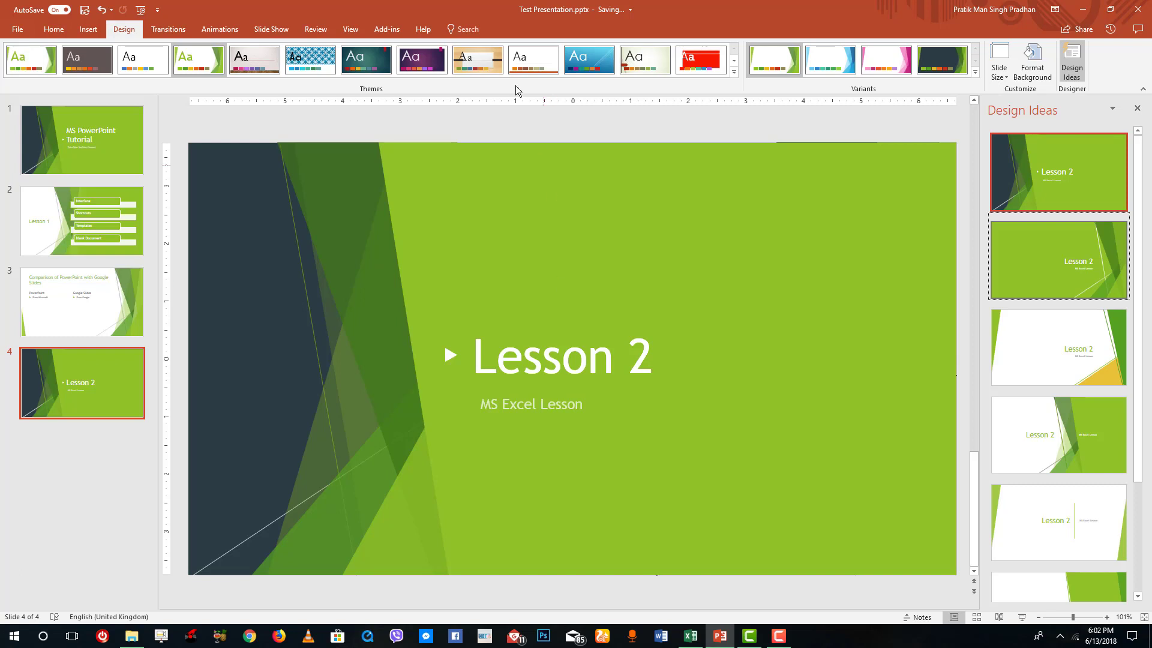
click(93, 152)
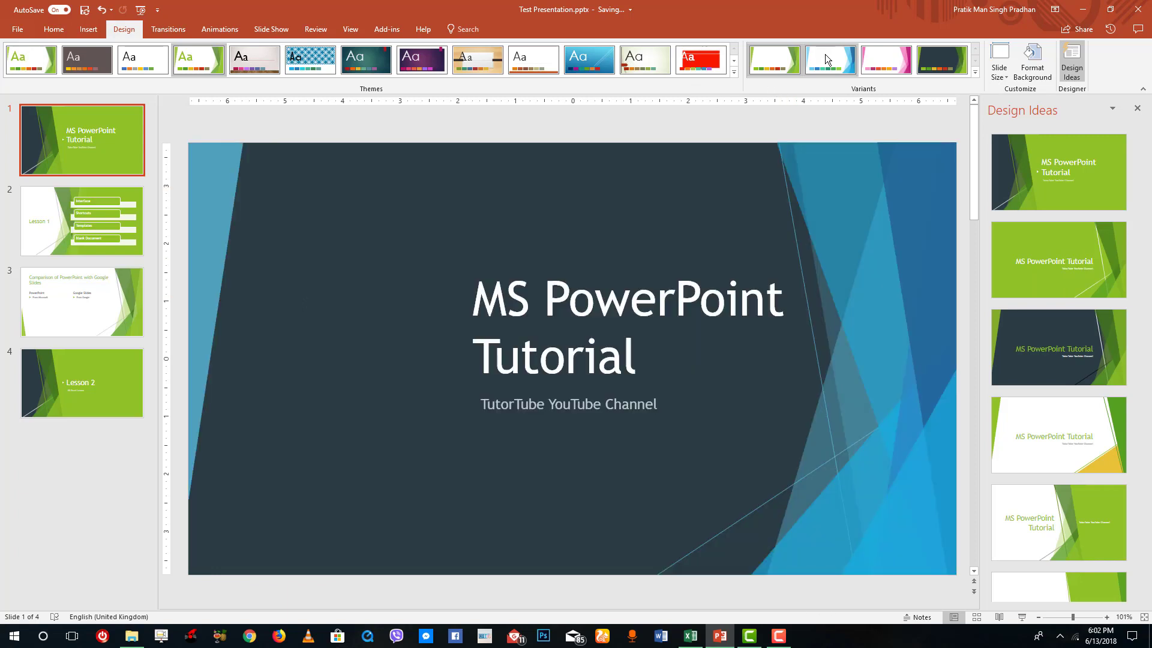
Step: Switch the theme to the pink variant, then choose Customize Colors to start new theme colours
click(826, 58)
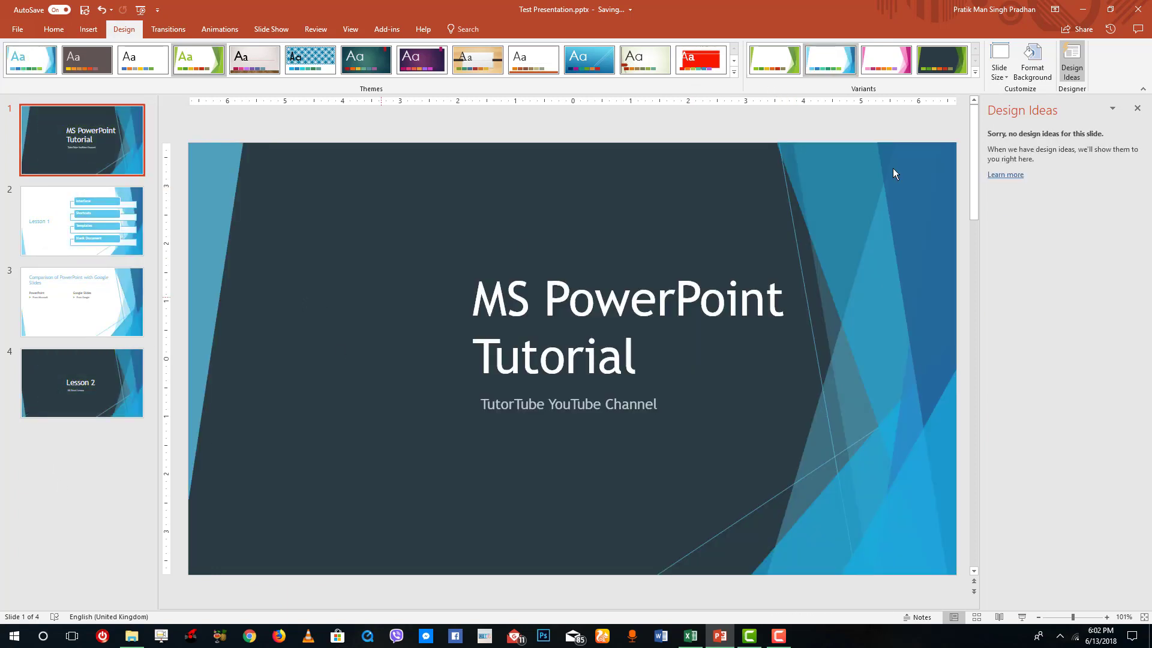
click(886, 59)
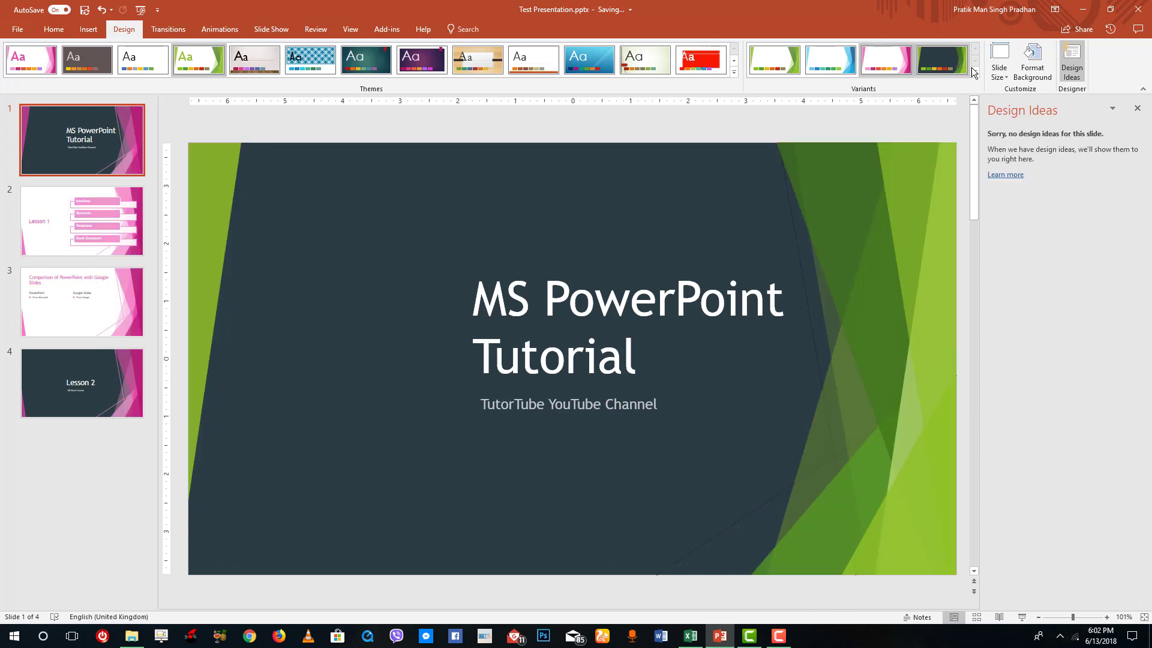
click(975, 72)
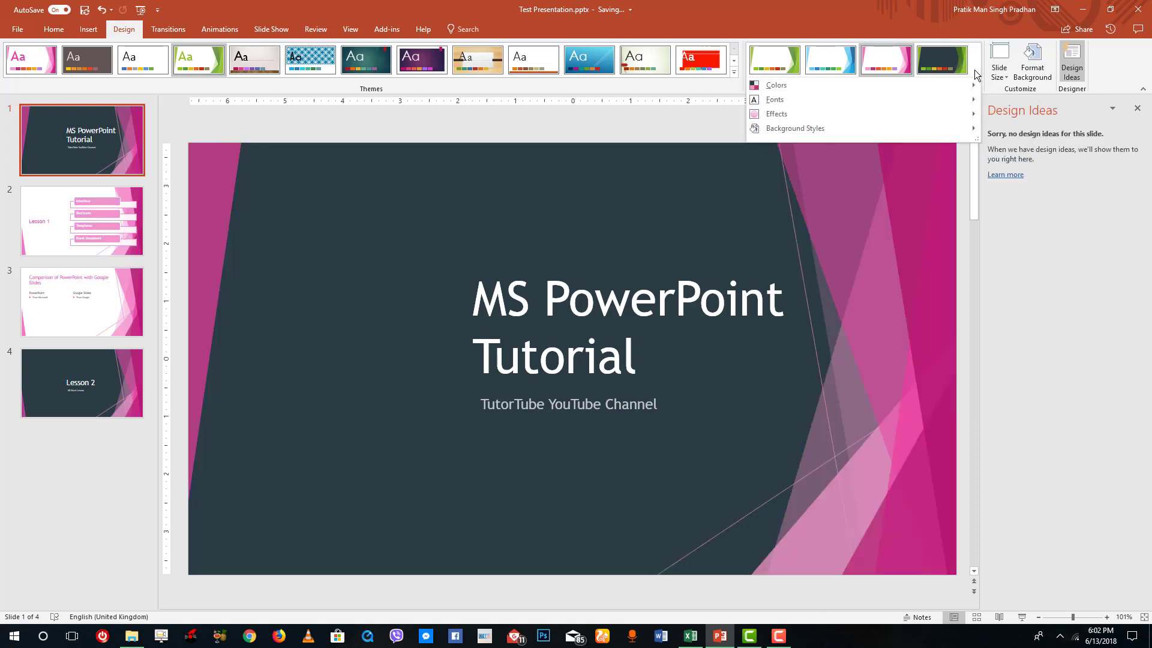
mouse_move(934, 84)
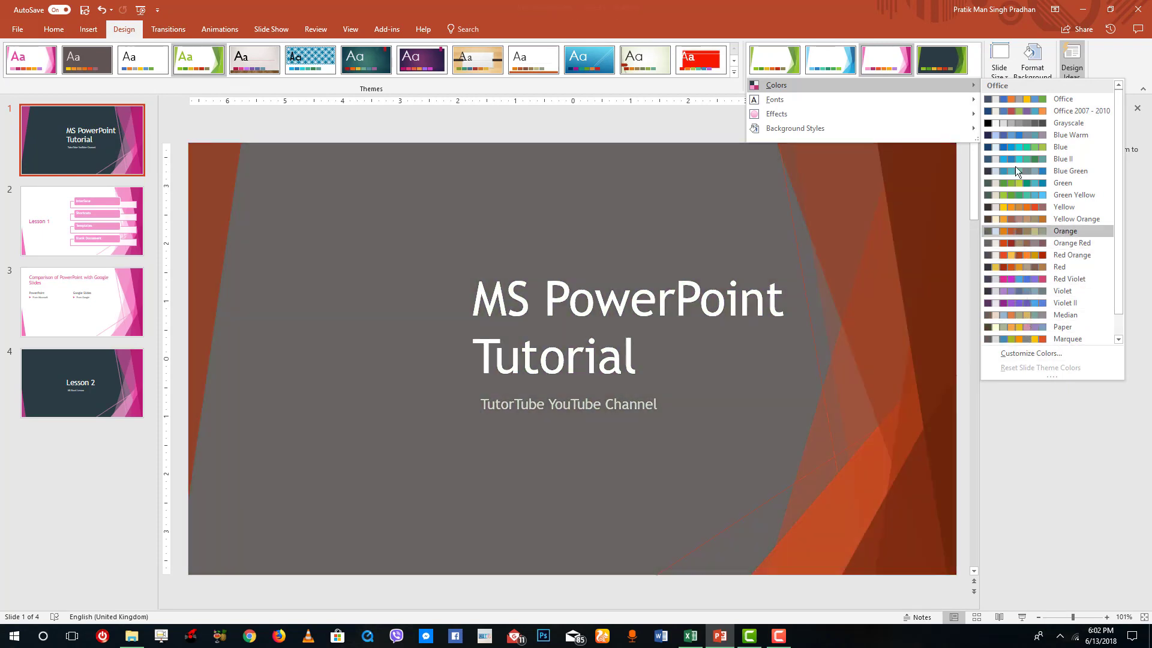
scroll(1021, 303, down, 1)
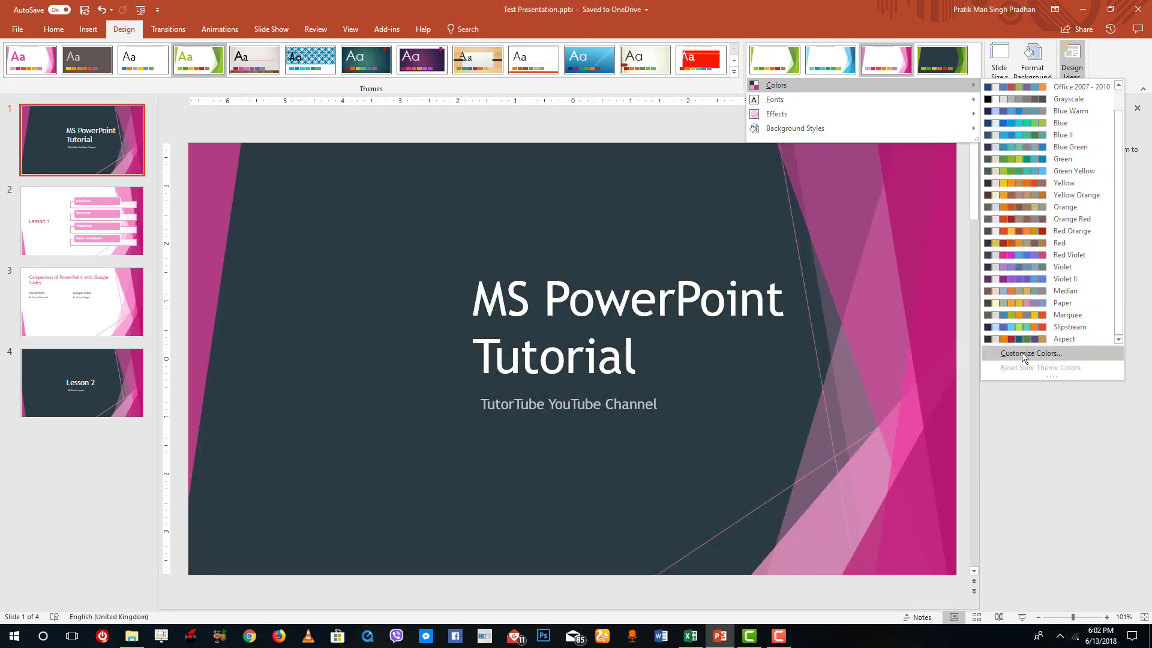
click(1021, 353)
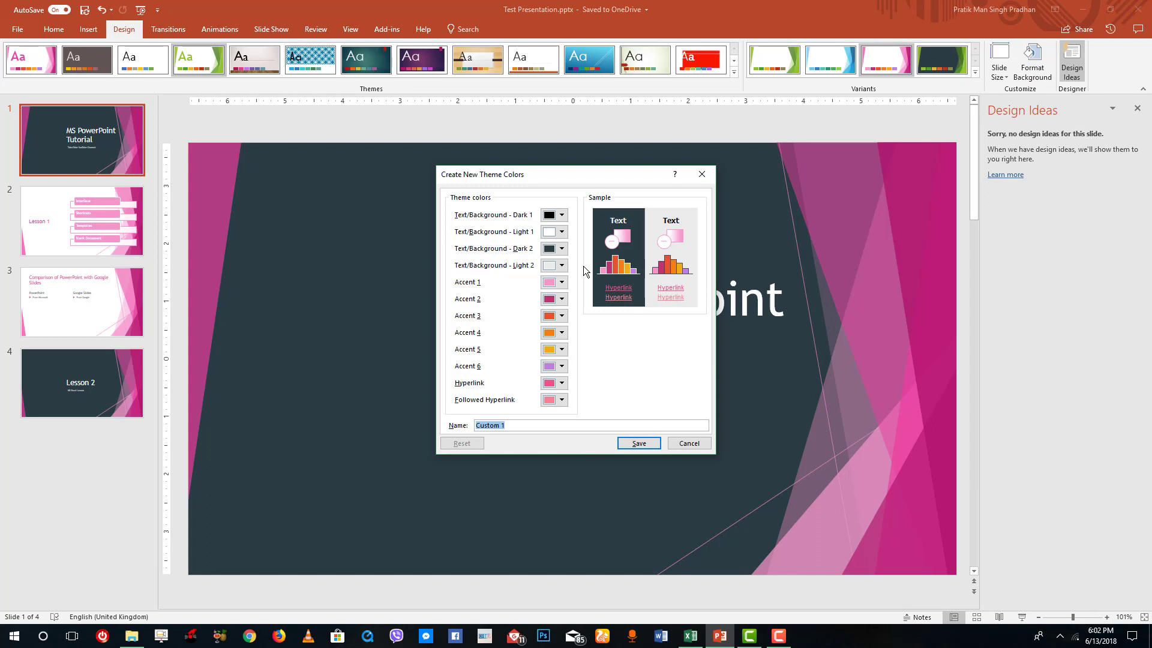
Step: Set Accent 1 to dark red, Accent 3 to pink and Accent 4 to green, and save as Custom 1
click(562, 282)
click(603, 346)
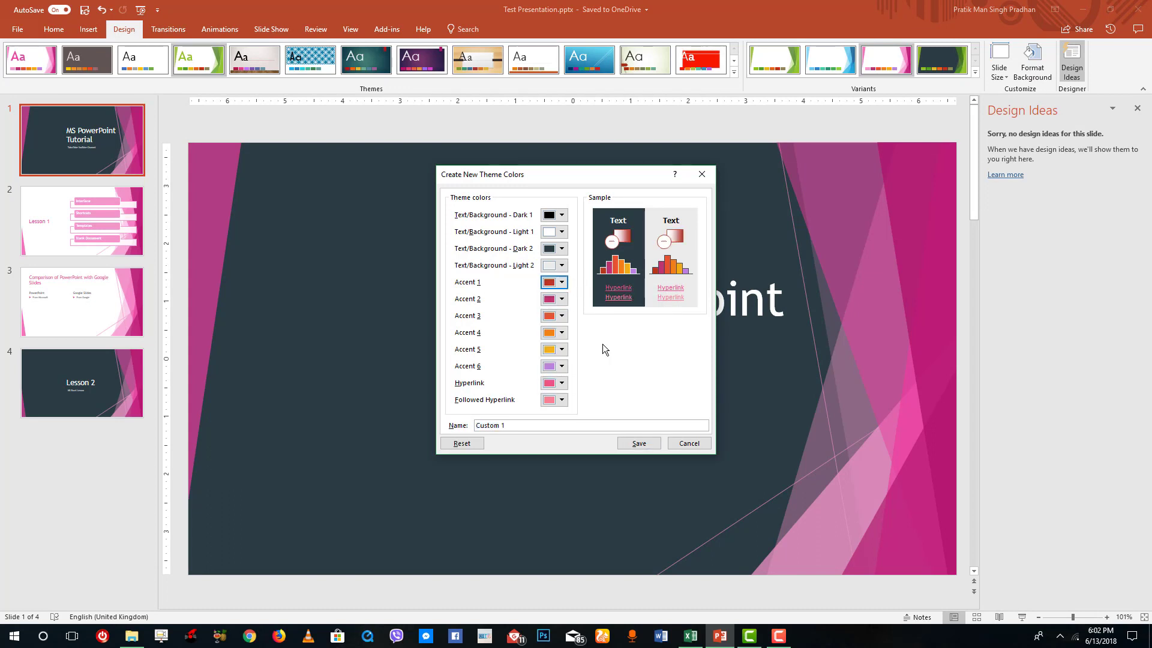
click(562, 317)
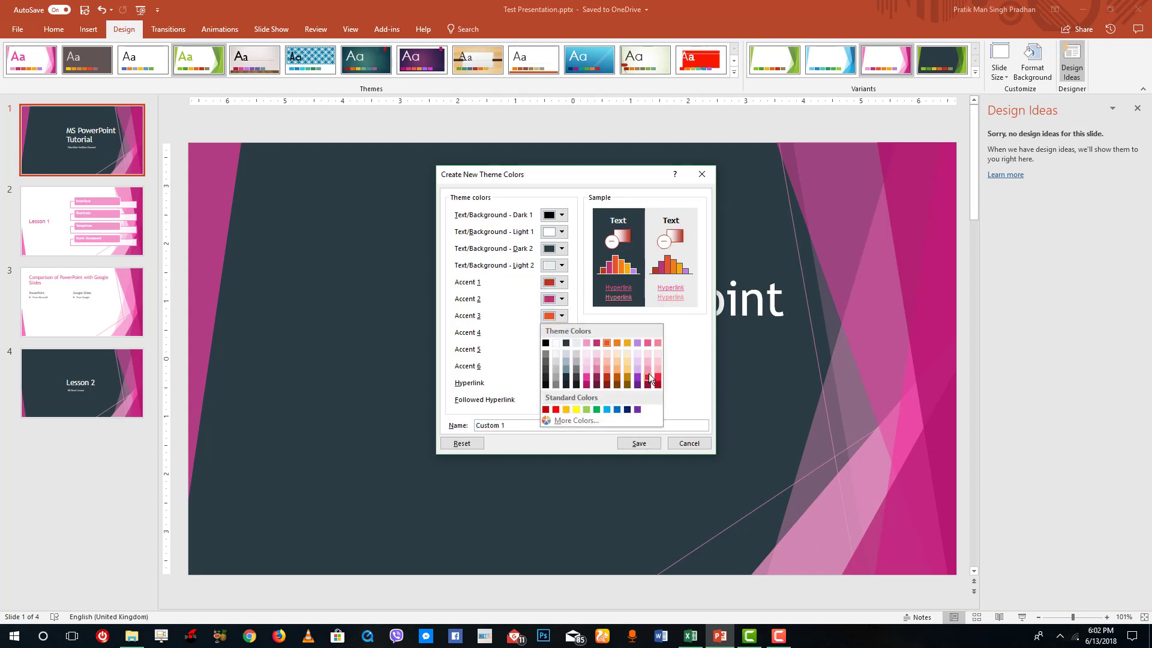
click(649, 377)
click(562, 333)
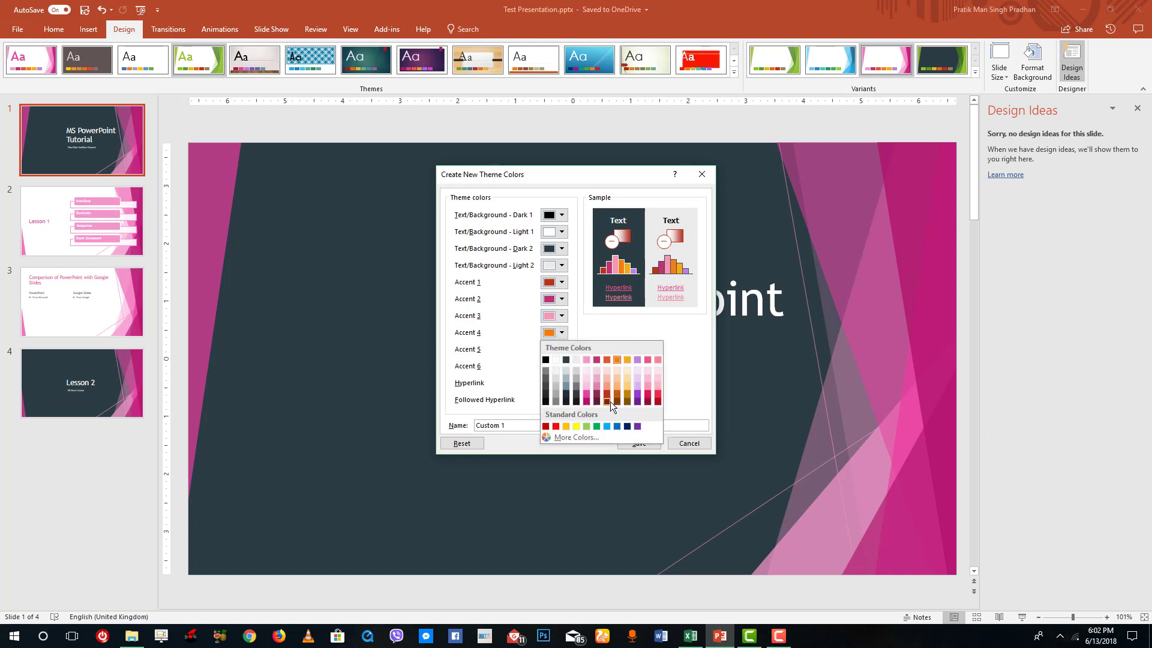
click(596, 426)
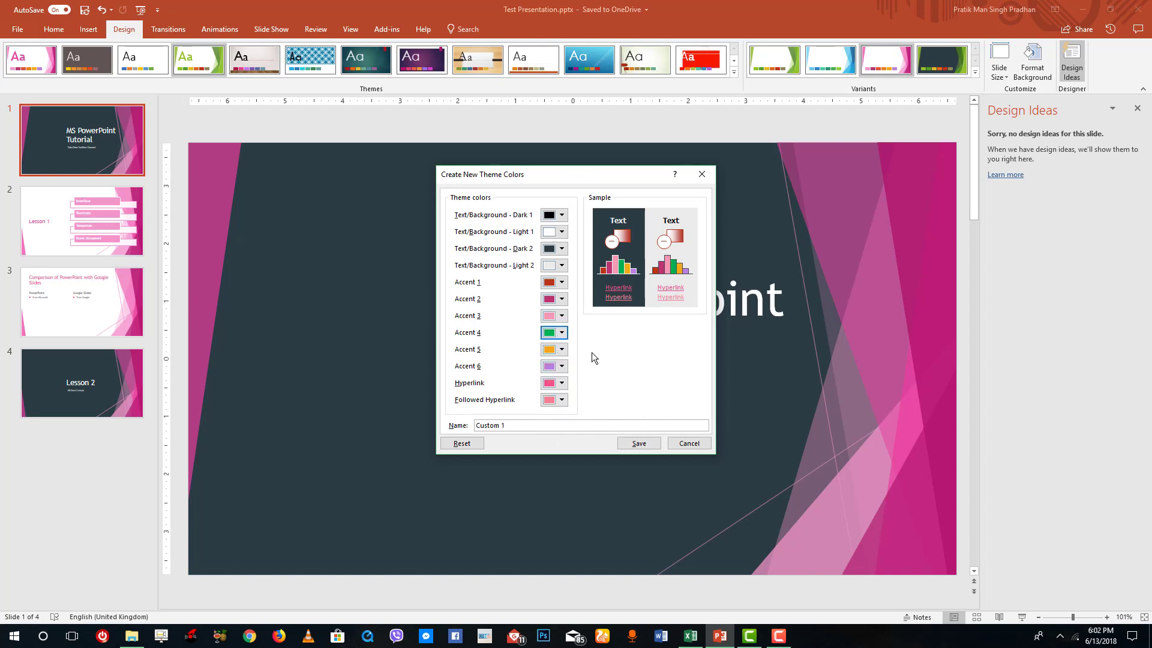
click(639, 443)
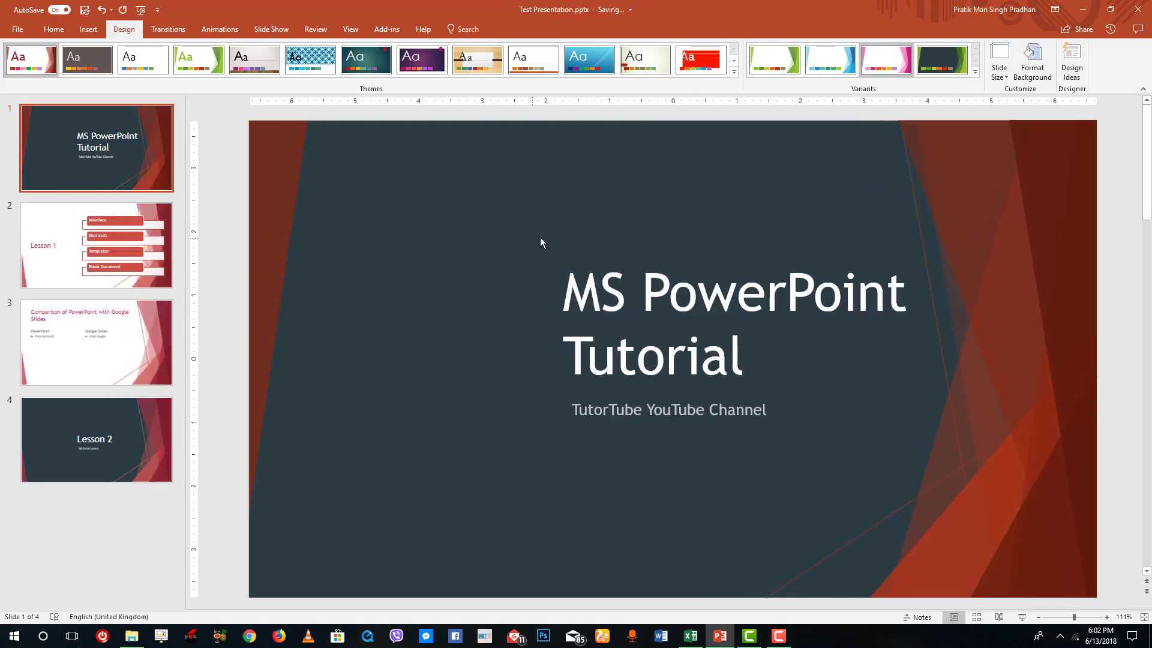
Step: Apply the pink variant to the Lesson 1 slide only with Apply to Selected Slides
click(144, 255)
right_click(877, 60)
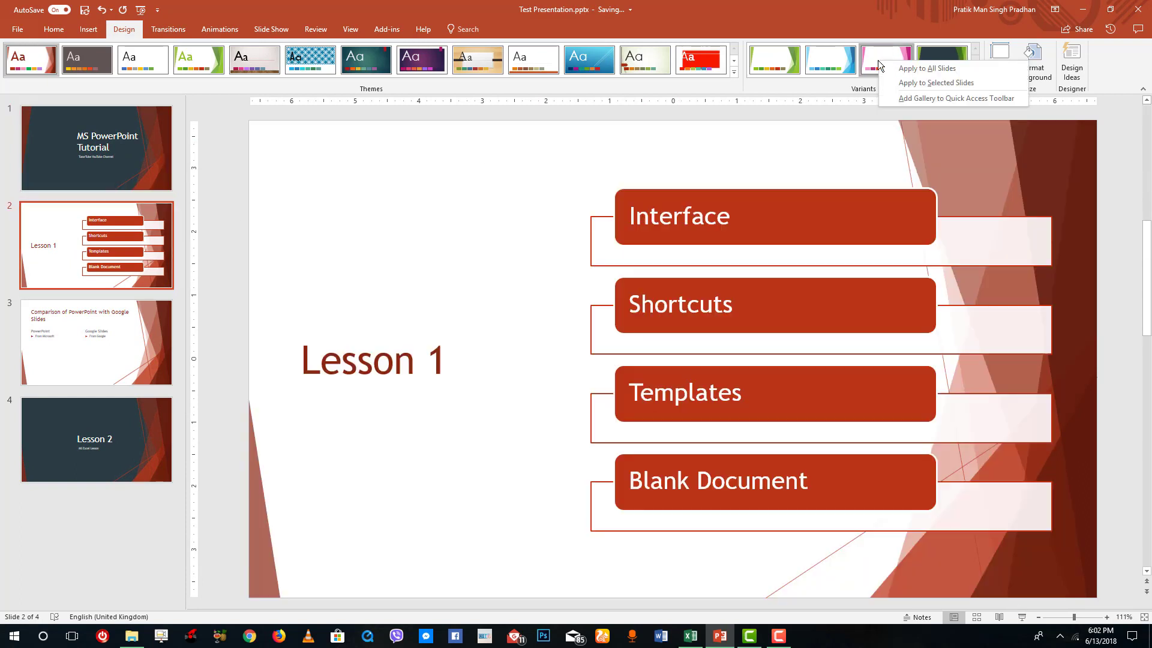
right_click(875, 55)
right_click(874, 55)
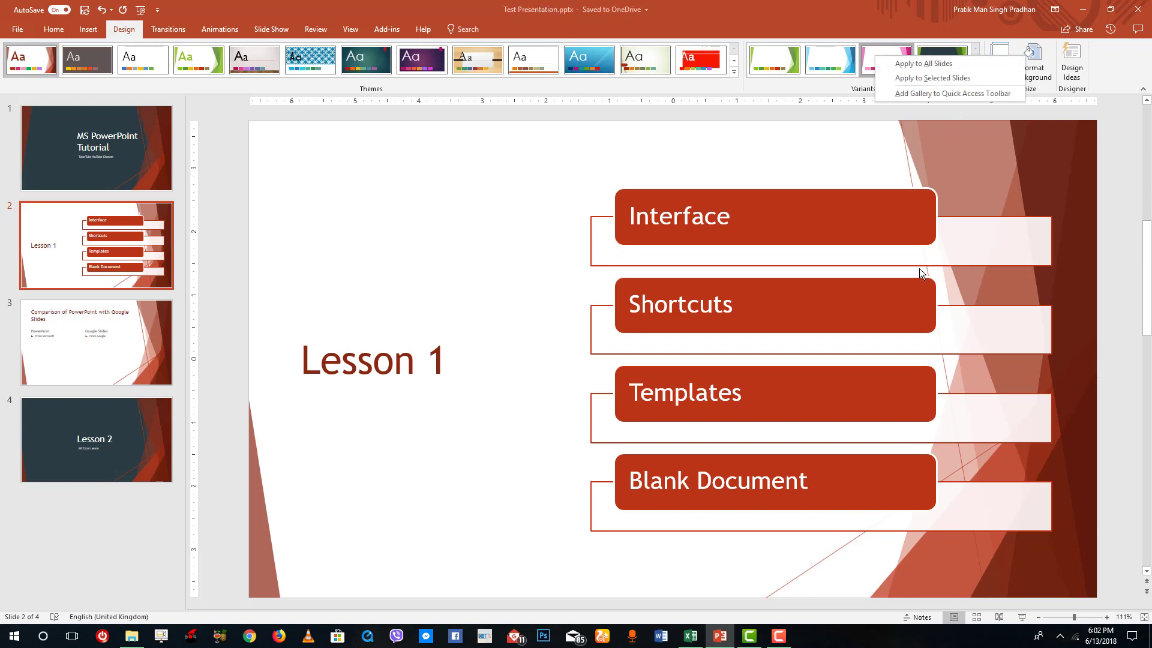
click(927, 78)
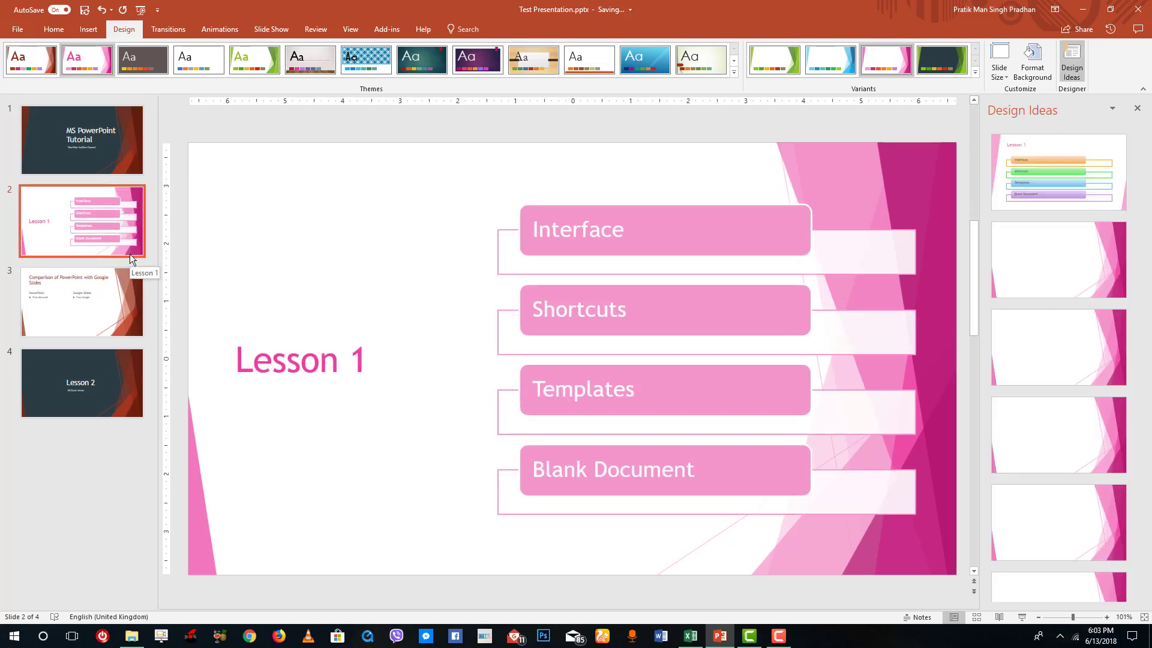
Step: Apply the wood-textured Organic theme to the Comparison slide only
click(89, 296)
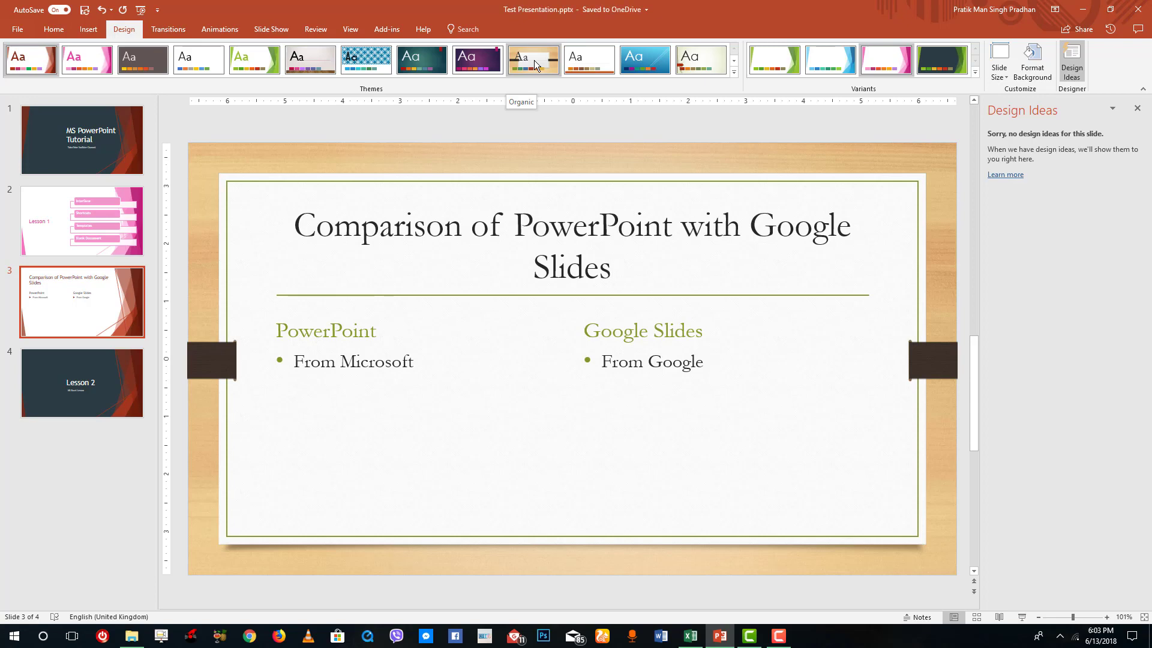
right_click(534, 60)
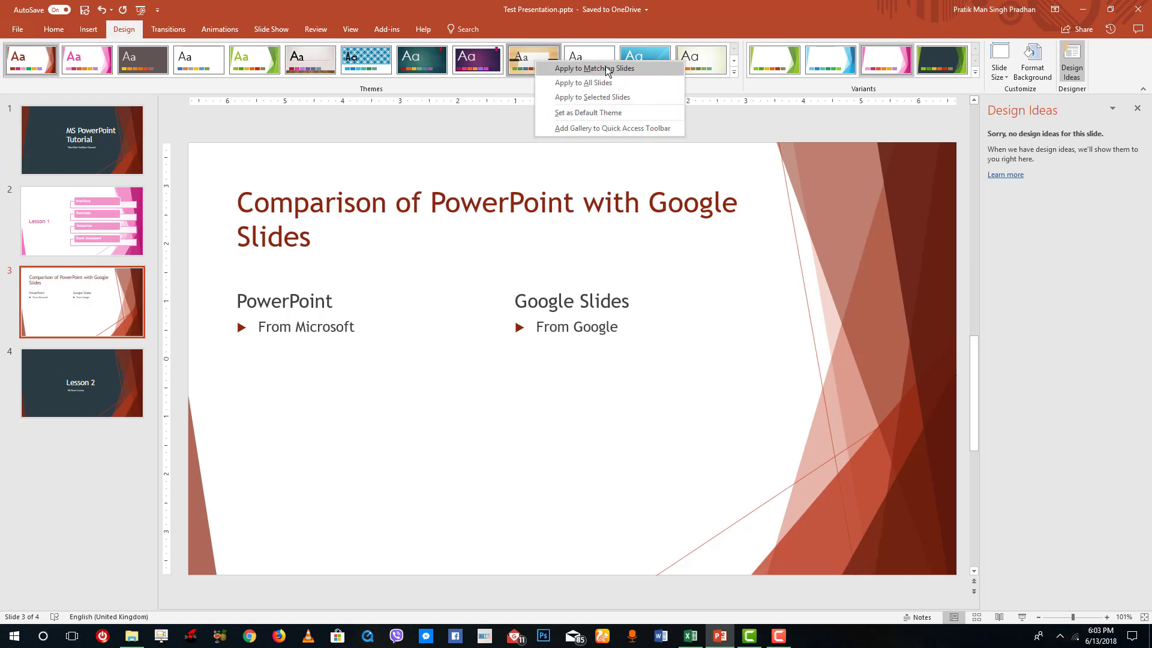
click(612, 99)
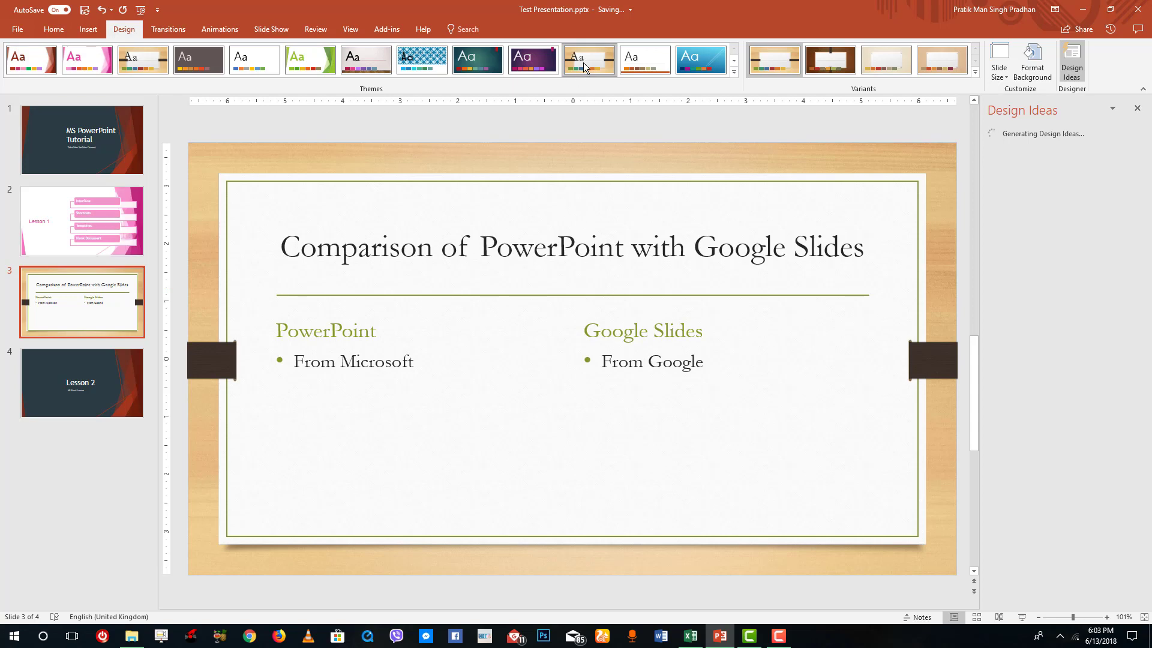
click(125, 469)
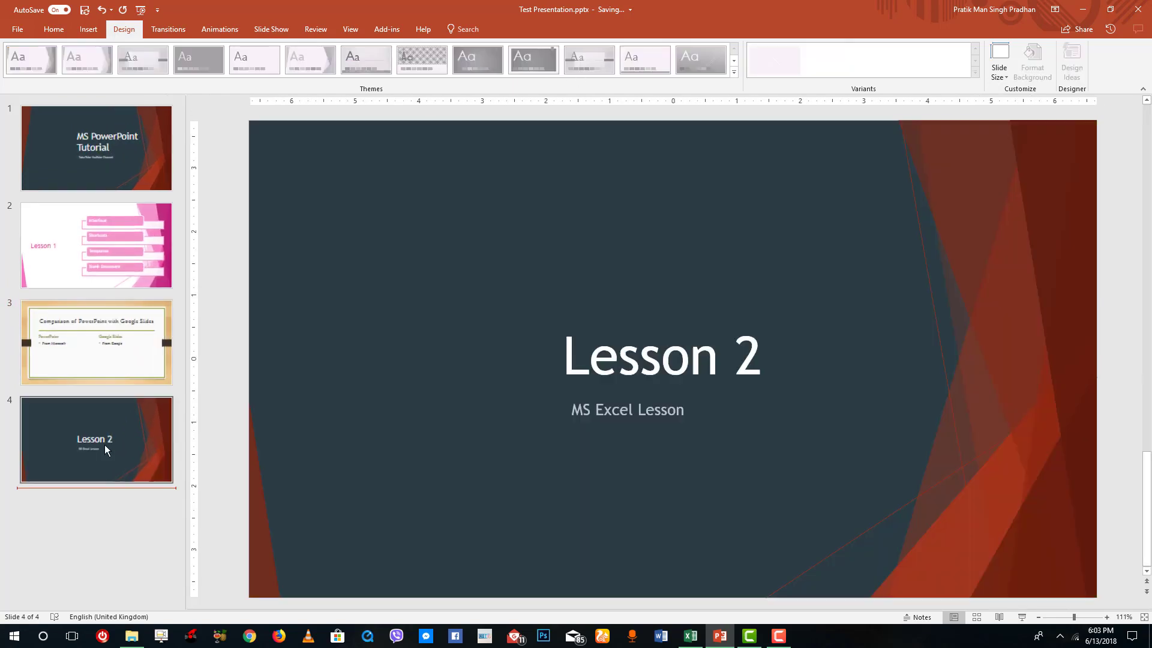
Step: Copy the Lesson 2 slide with Ctrl+C and paste it as slide 5, then start a text box
click(135, 453)
key(ctrl+v)
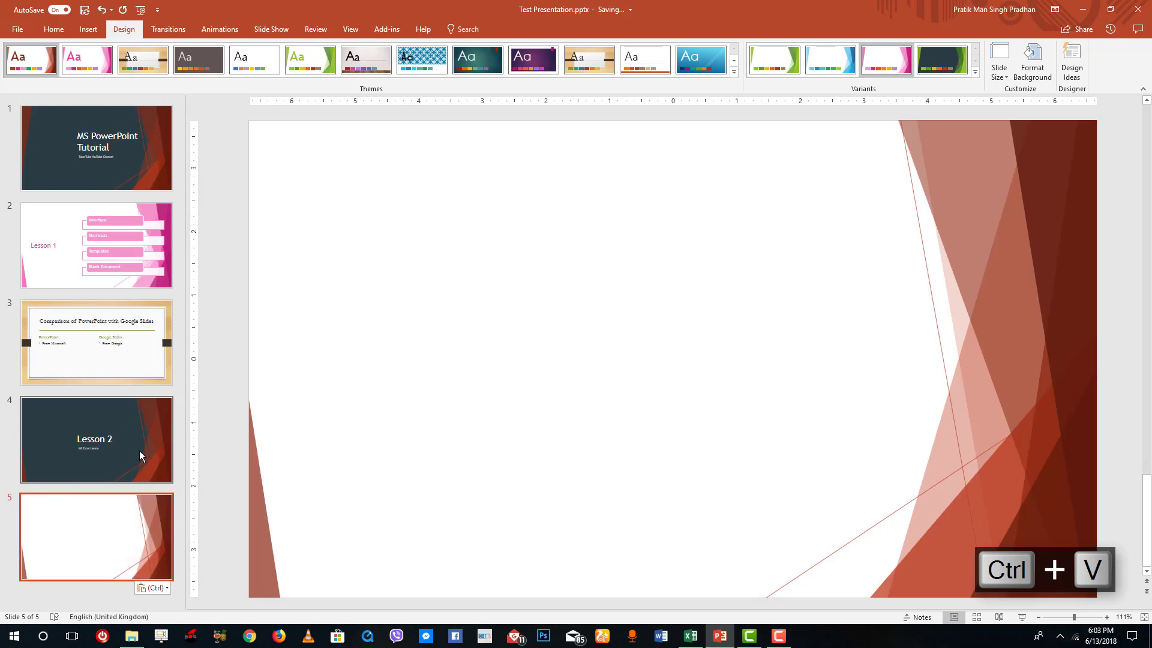
click(122, 475)
click(114, 522)
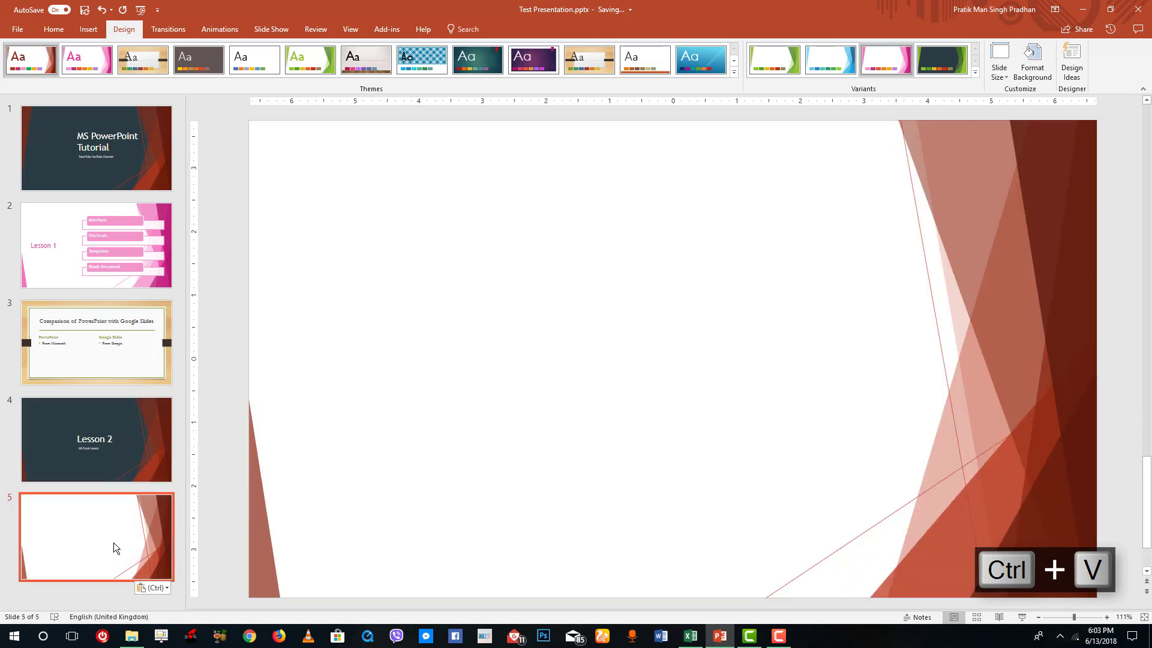
key(ctrl+z)
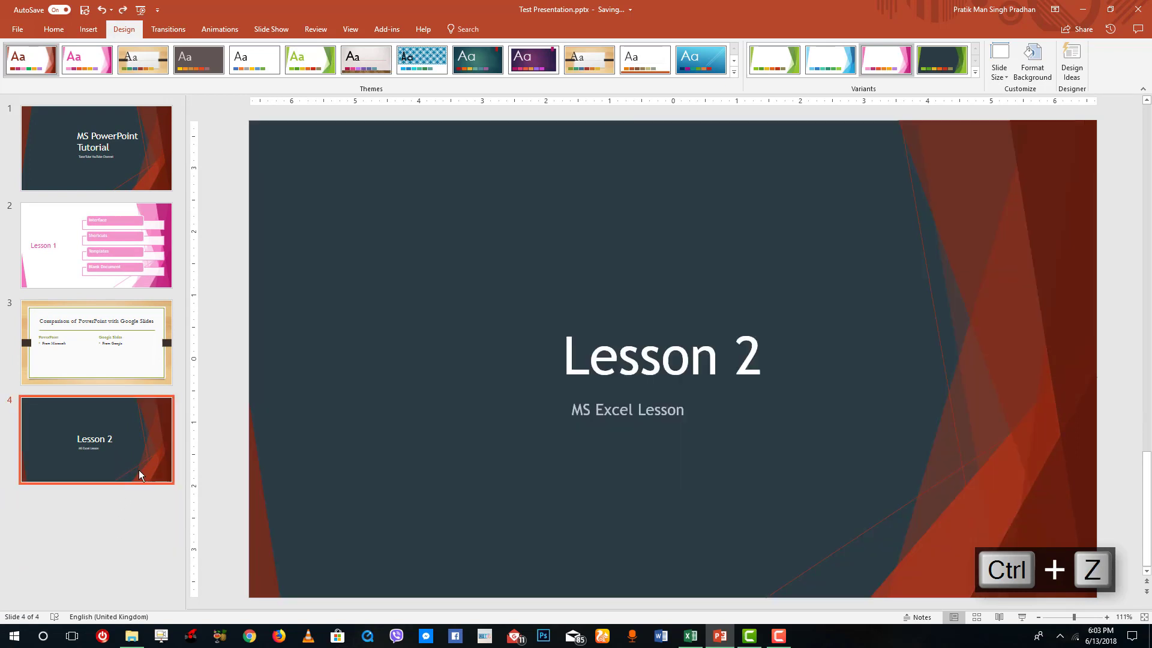
key(ctrl+c)
key(ctrl+v)
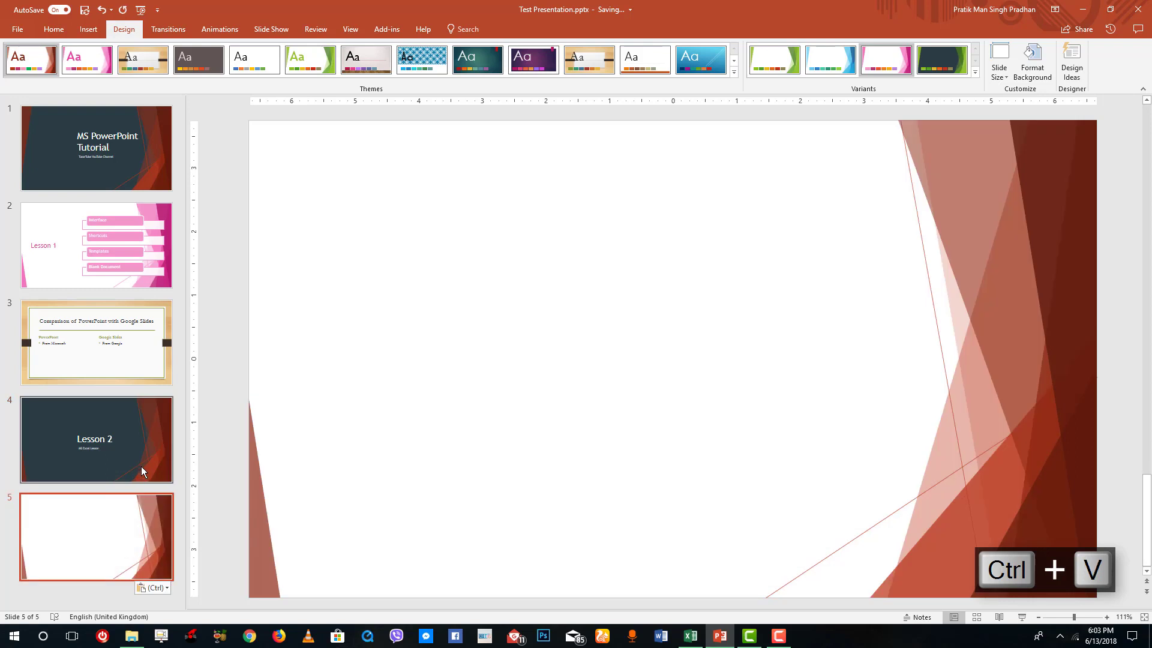
click(577, 354)
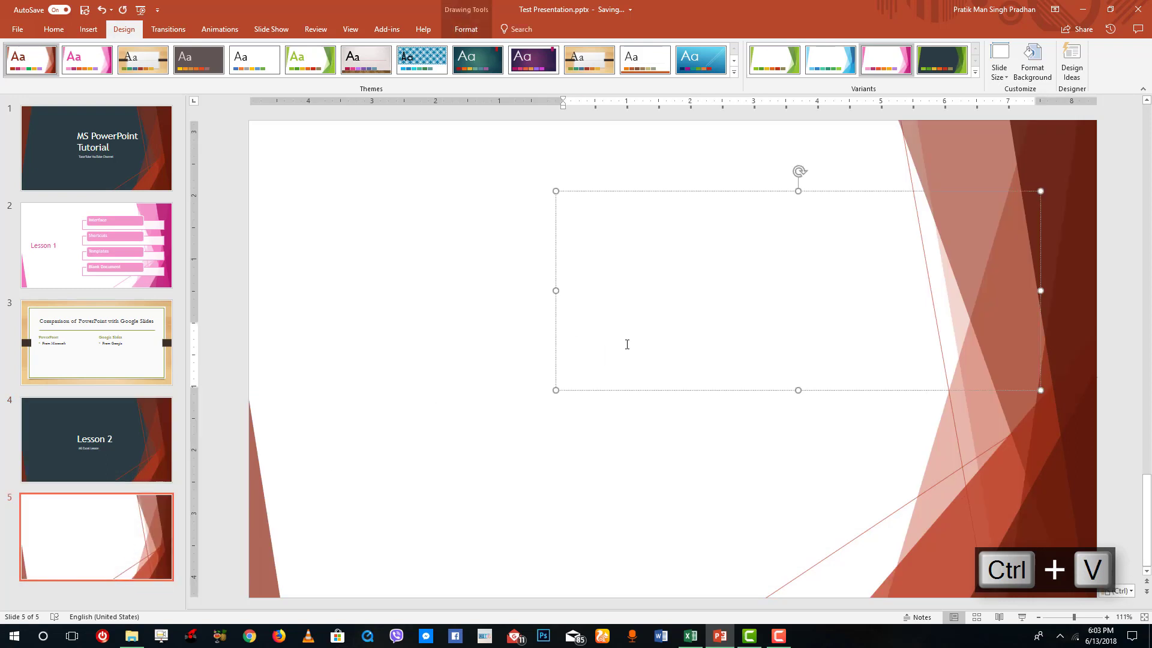
Step: Try the dark green variant, then apply the blue Ion Boardroom theme to slide 4's matching slides
click(931, 67)
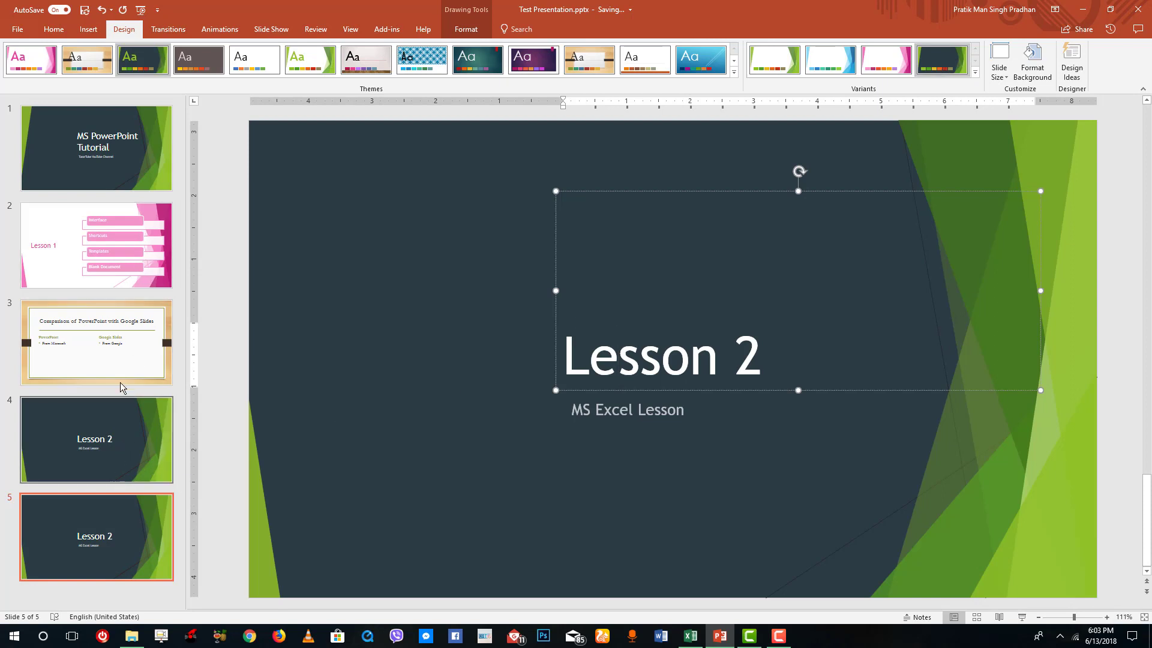
click(94, 453)
right_click(420, 58)
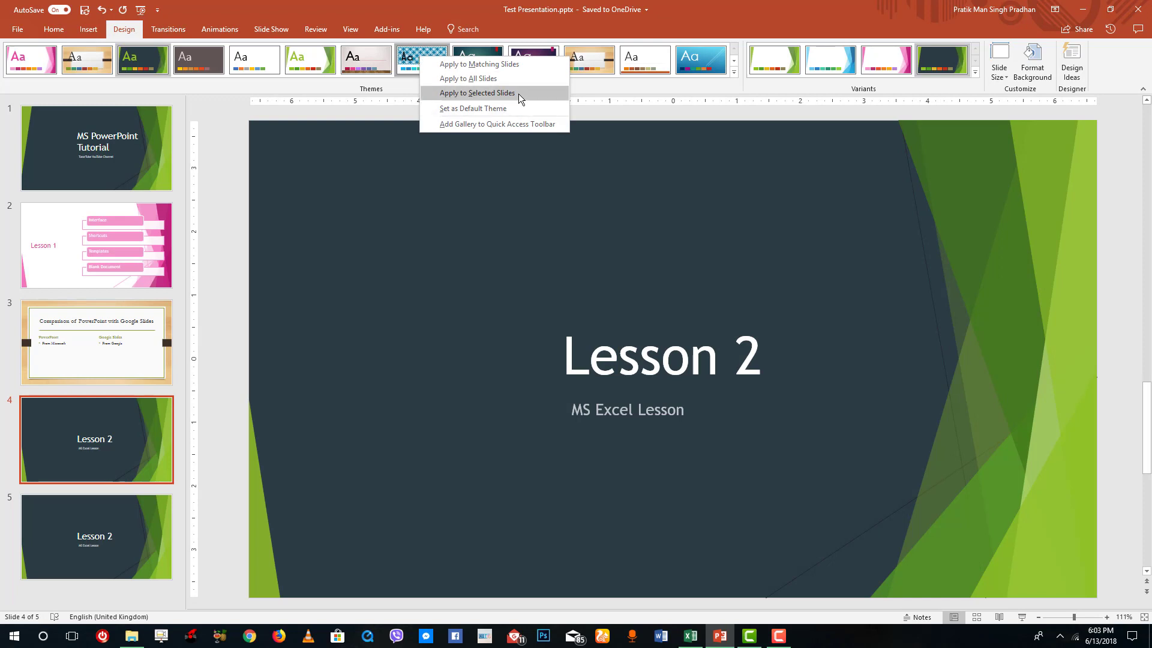
click(520, 64)
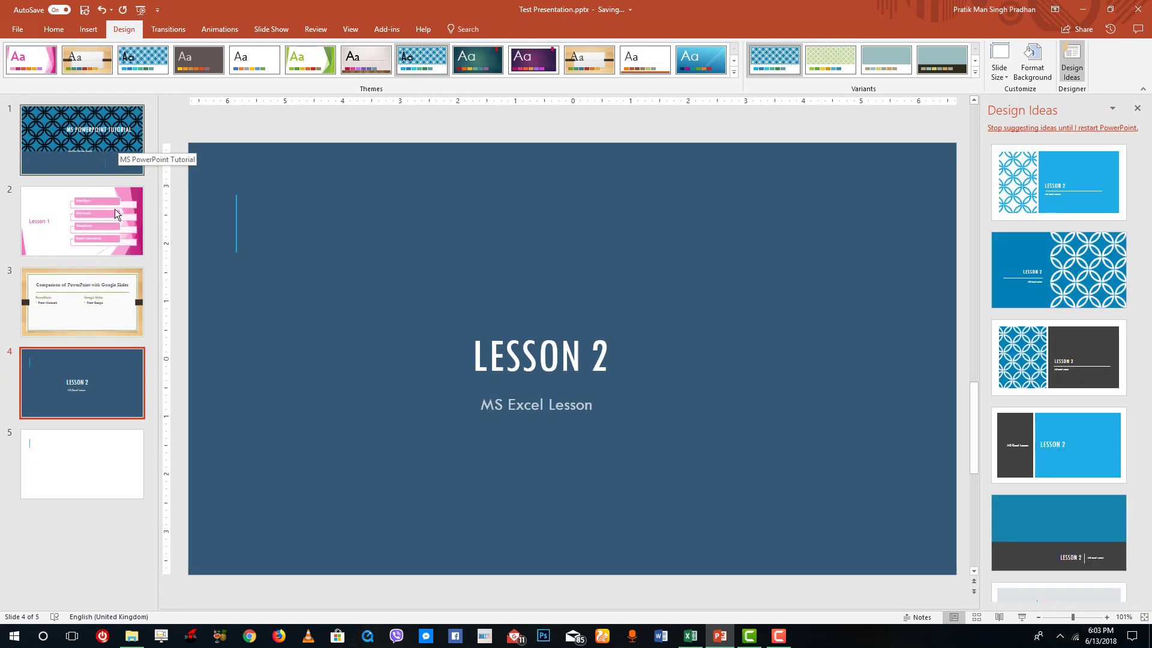
Step: Give slide 5 the fourth Design Ideas layout (dark MS Excel Lesson beside blue LESSON 2), then reselect slide 2
click(108, 459)
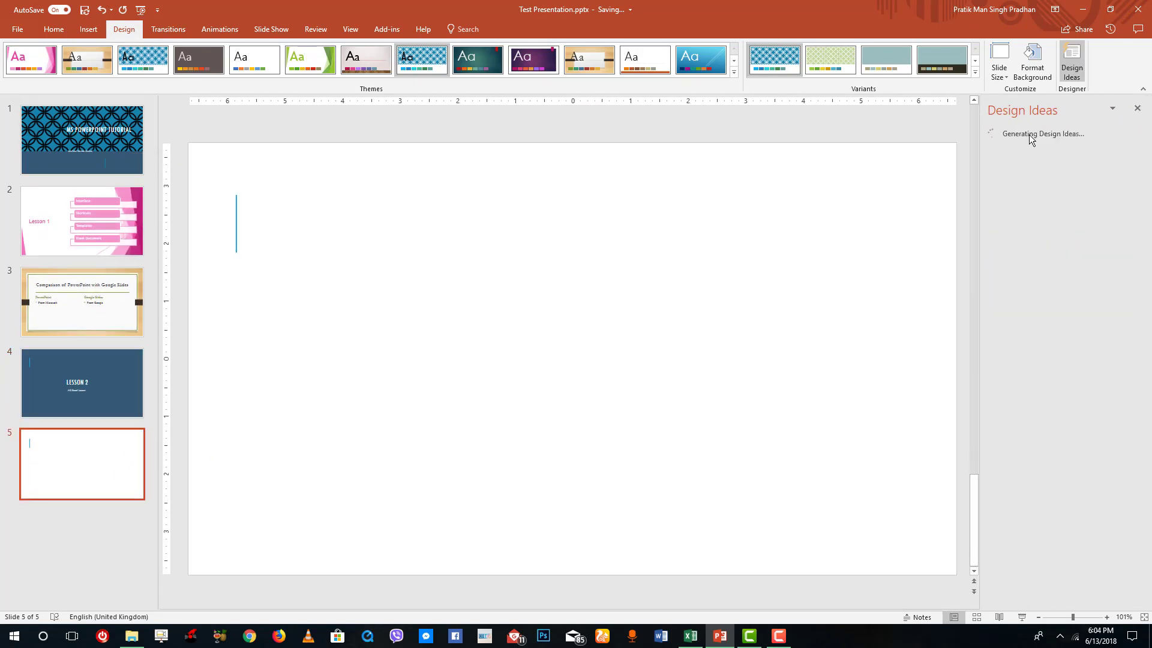
click(1071, 376)
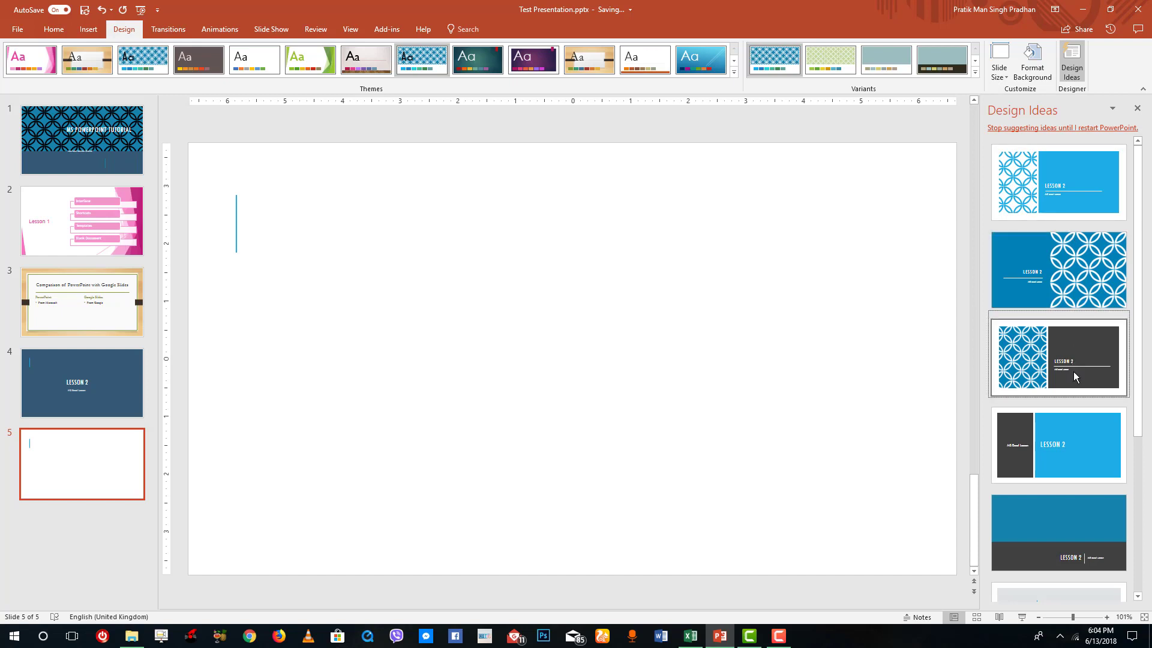
click(1040, 465)
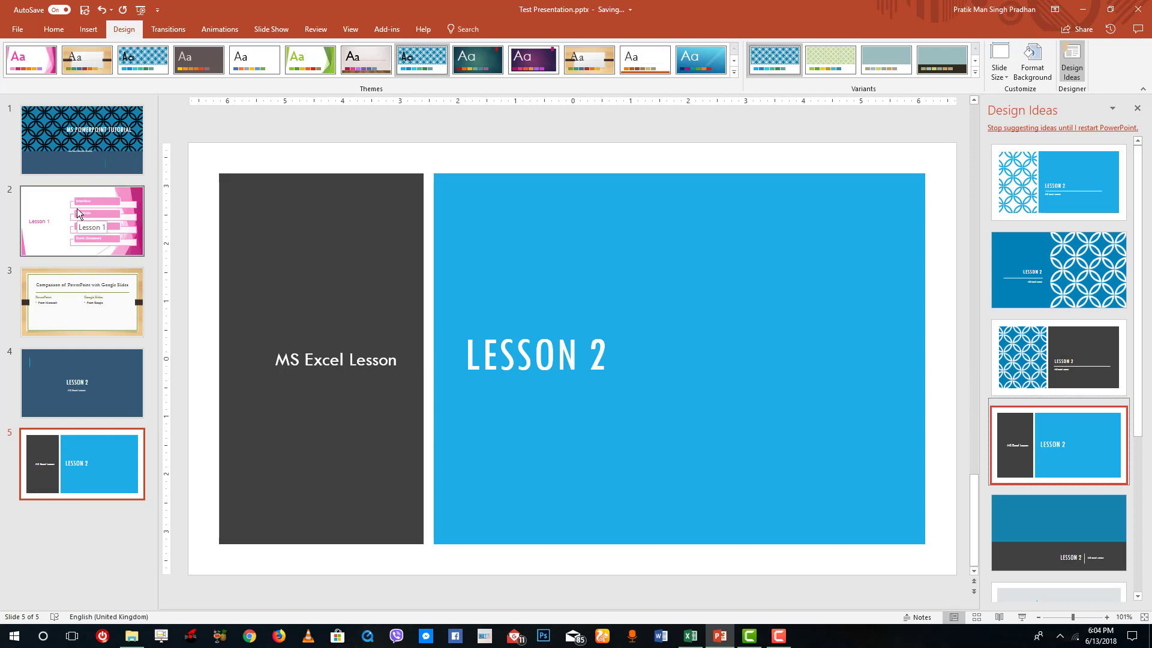
click(93, 234)
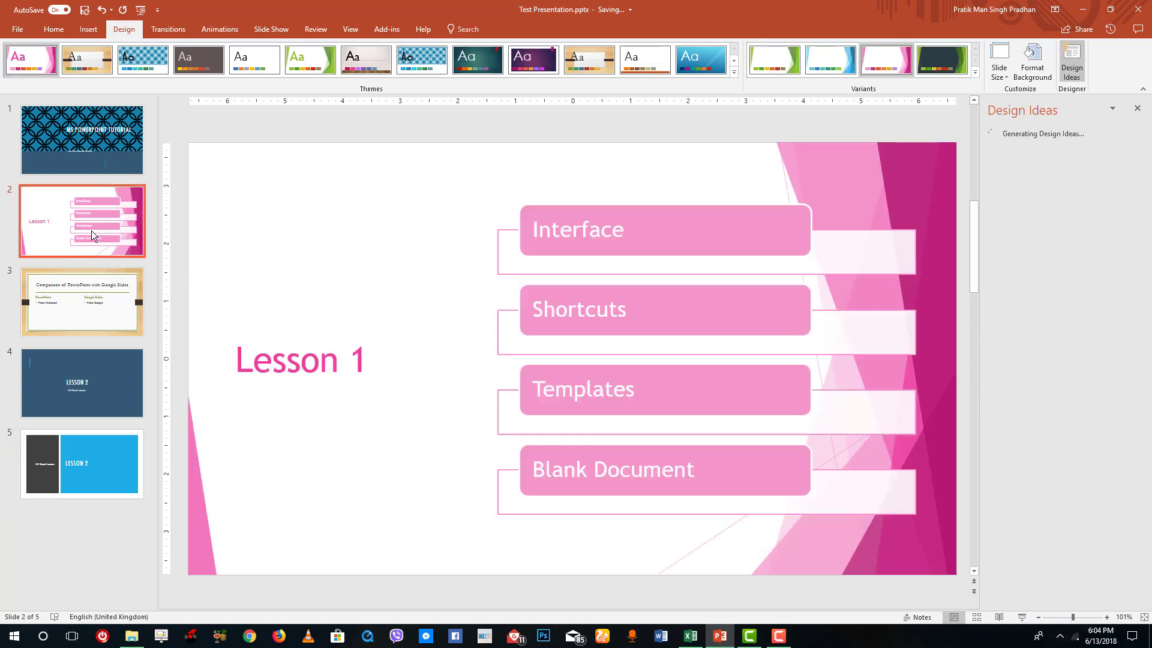